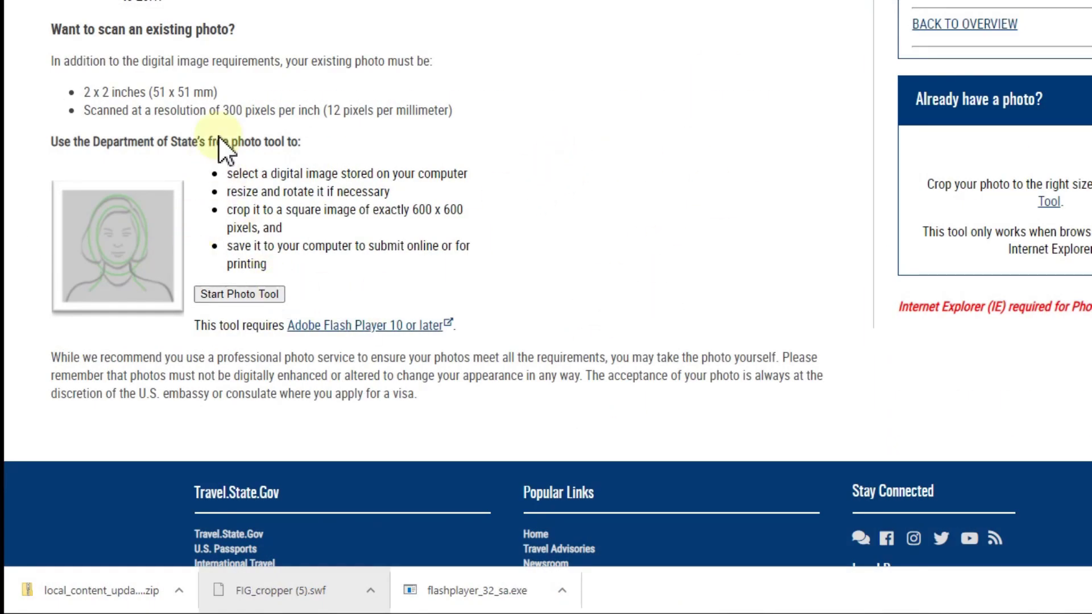
Download FIG_cropper (6).swf via Start Photo Tool and keep it despite Chrome's harmful-file warning.
click(235, 296)
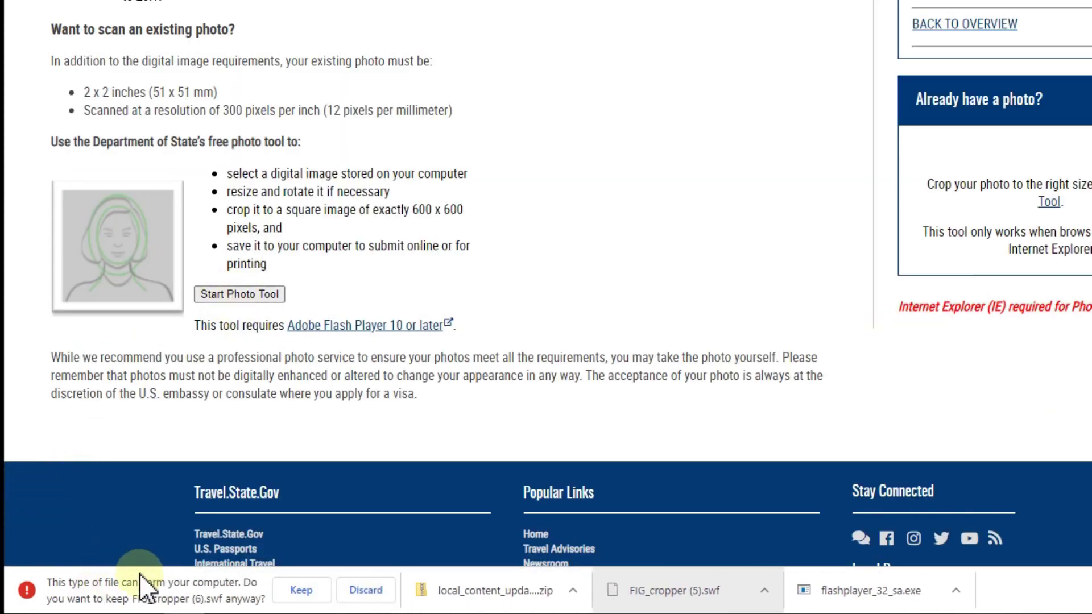
click(301, 591)
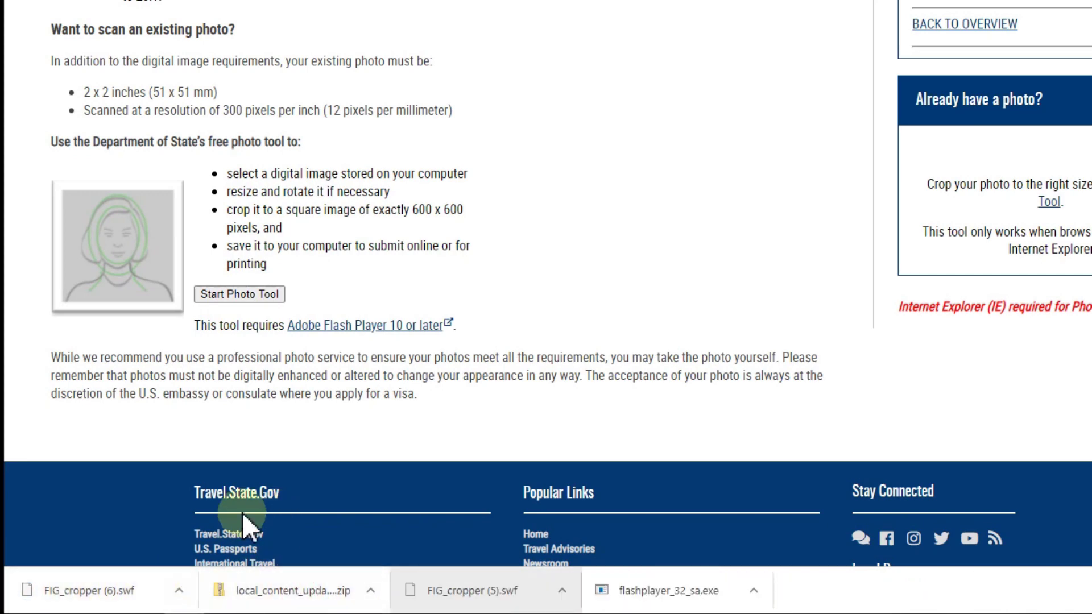
click(95, 593)
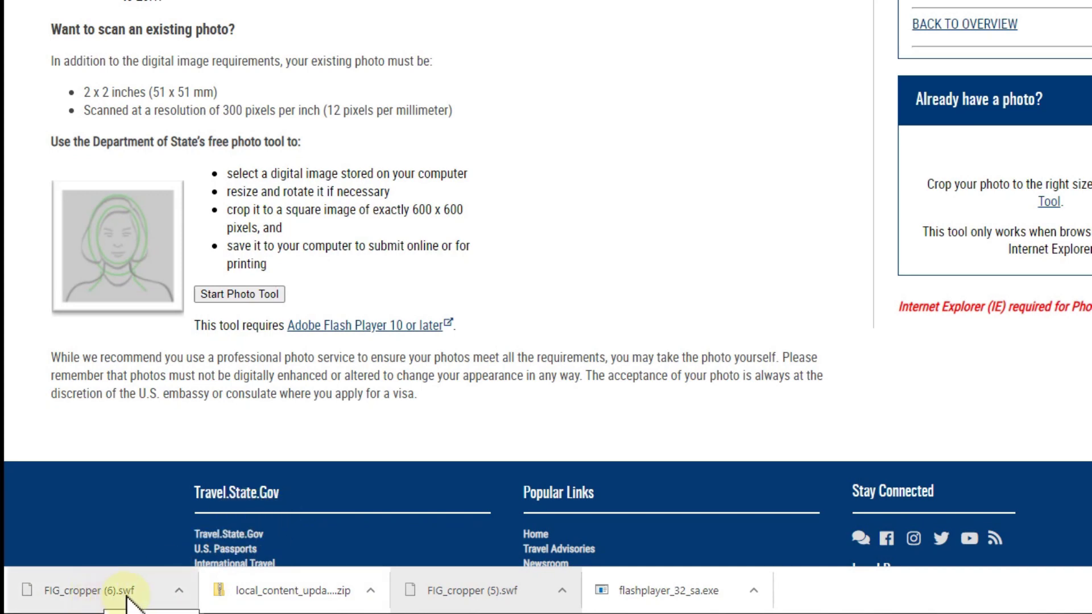
Switch to Firefox and follow the 'Adobe Flash Player 10 or later' link to the debug downloads.
mouse_move(268, 609)
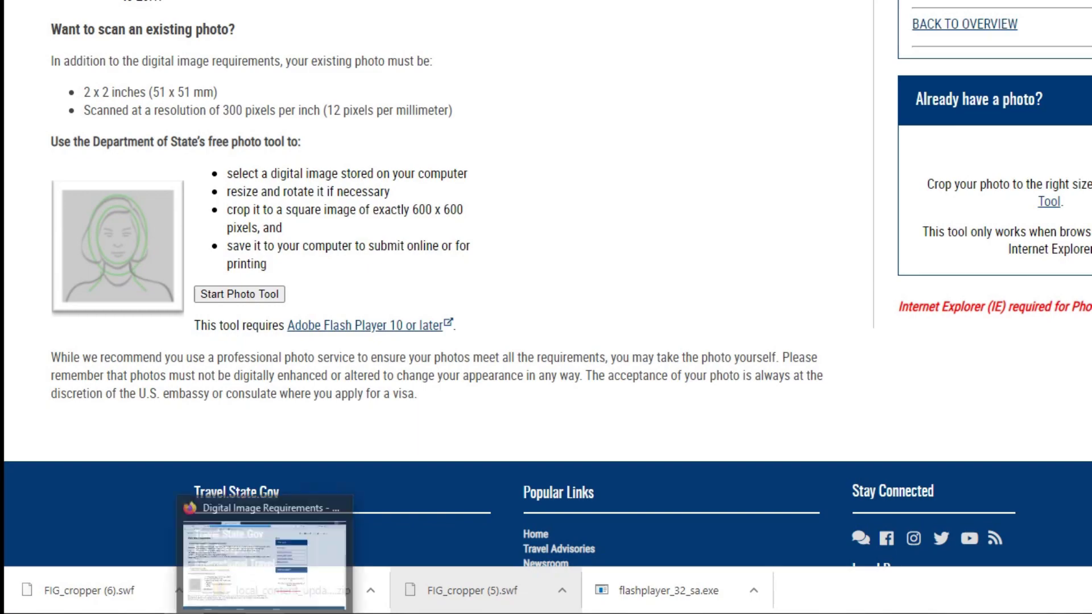
click(262, 546)
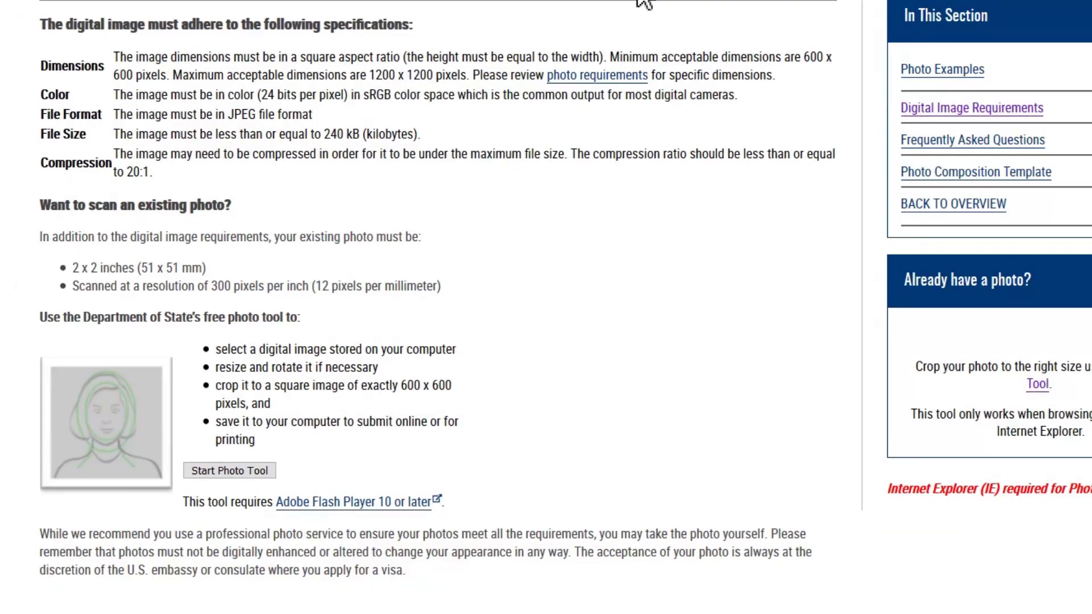
click(320, 503)
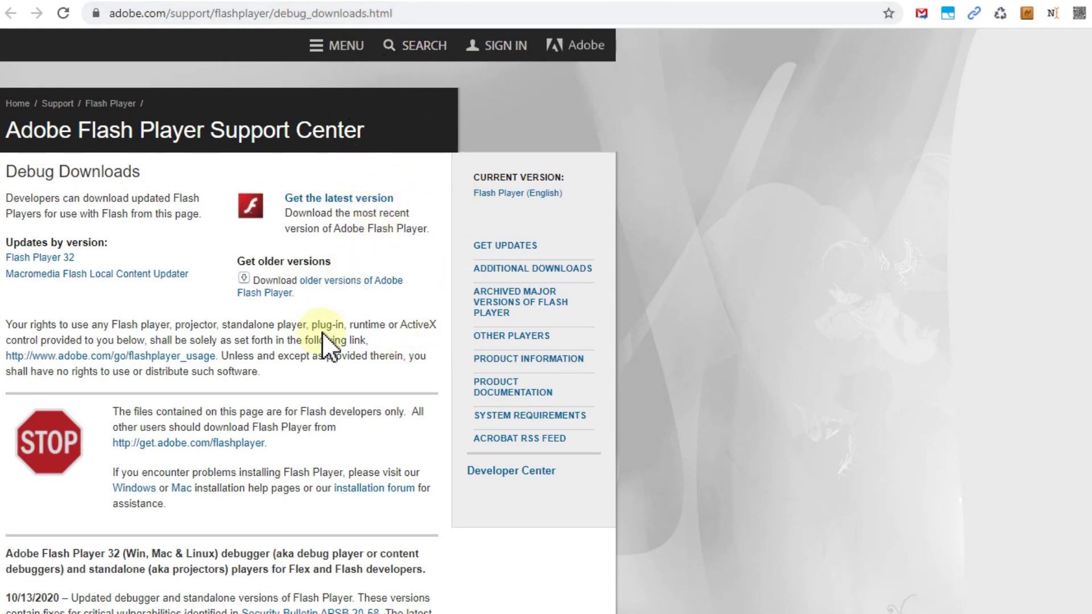
Scroll through the Windows, Mac and Linux Flash Player debug download links.
scroll(328, 358, down, 6)
scroll(327, 367, down, 3)
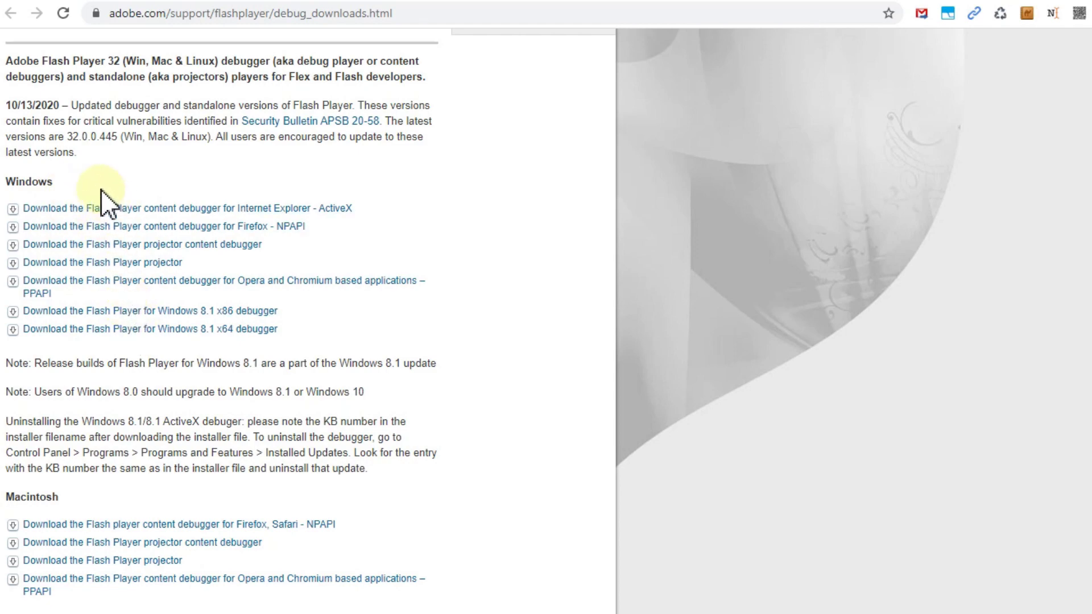
scroll(150, 352, down, 3)
scroll(150, 398, down, 6)
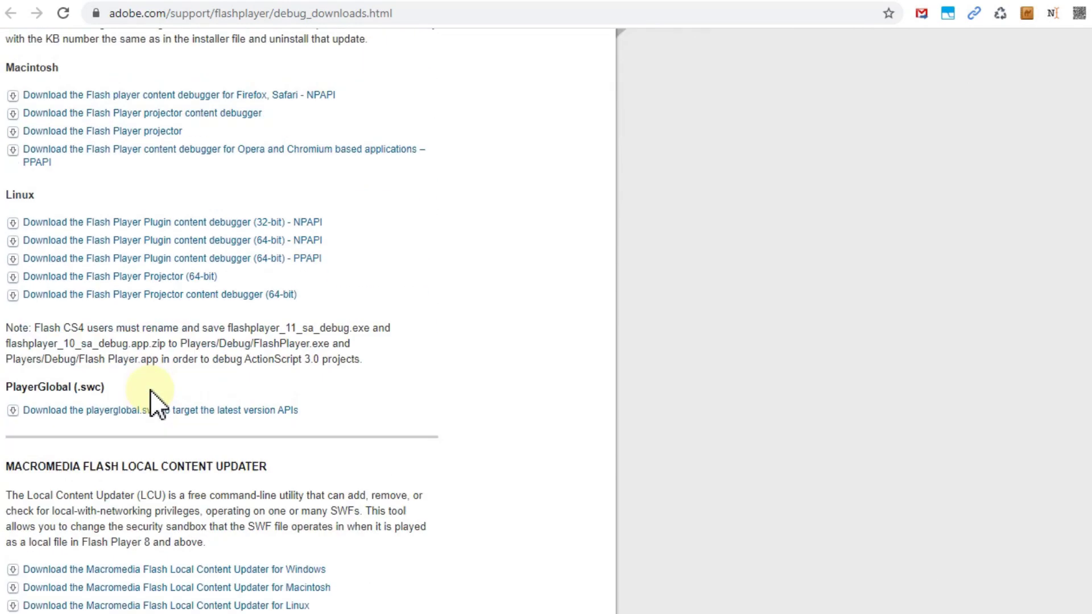
scroll(477, 591, down, 3)
scroll(458, 561, up, 20)
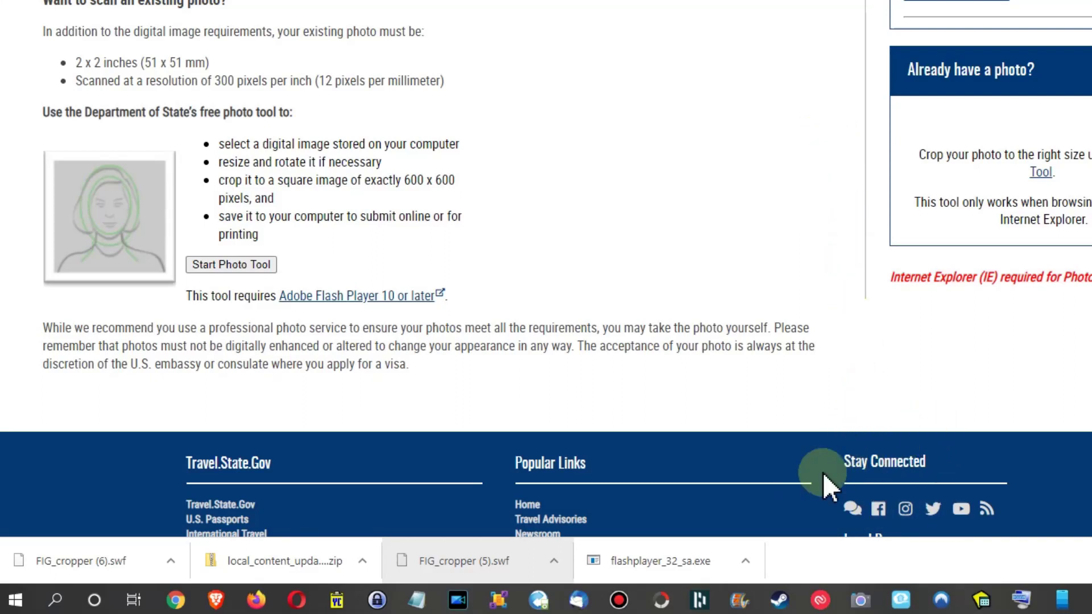
Launch flashplayer_32_sa.exe from Chrome's downloads bar to get an empty Flash Player 32 window.
click(636, 560)
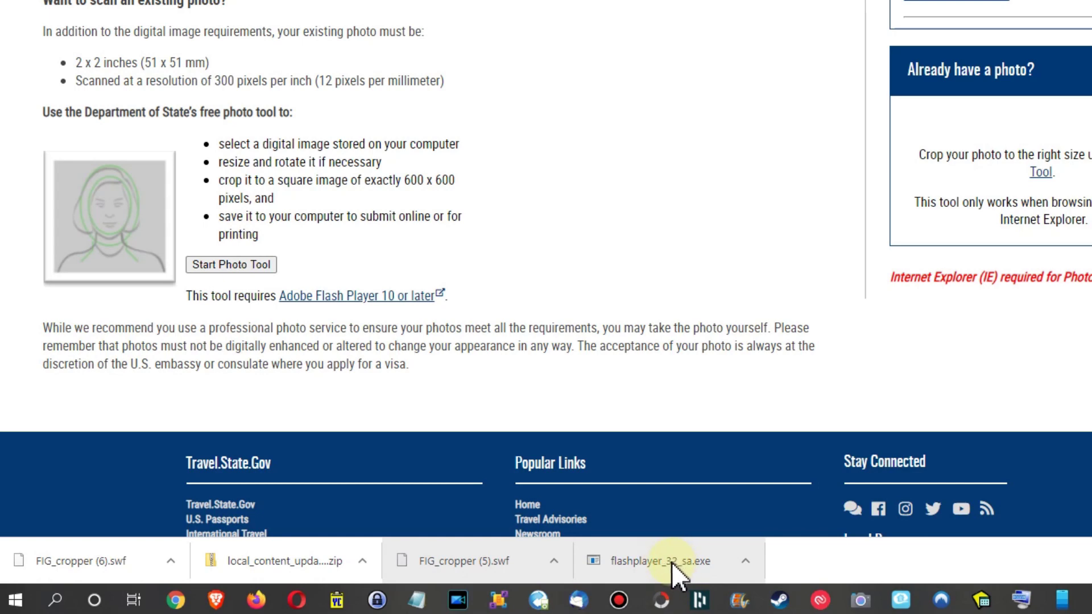
click(672, 562)
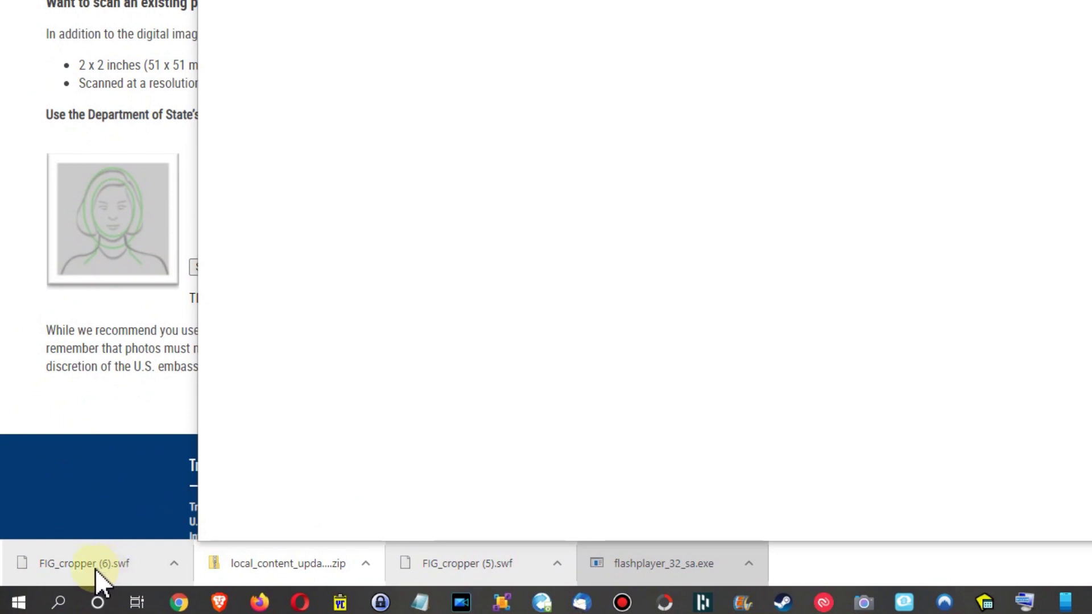
Load FIG_cropper (6).swf into the player, enlarge the window and move it to the screen top.
mouse_move(84, 580)
mouse_down()
mouse_move(88, 562)
mouse_move(176, 513)
mouse_move(279, 587)
mouse_move(491, 601)
mouse_move(1089, 604)
mouse_move(702, 301)
mouse_move(388, 119)
mouse_move(400, 135)
mouse_move(336, 152)
mouse_move(401, 196)
mouse_up()
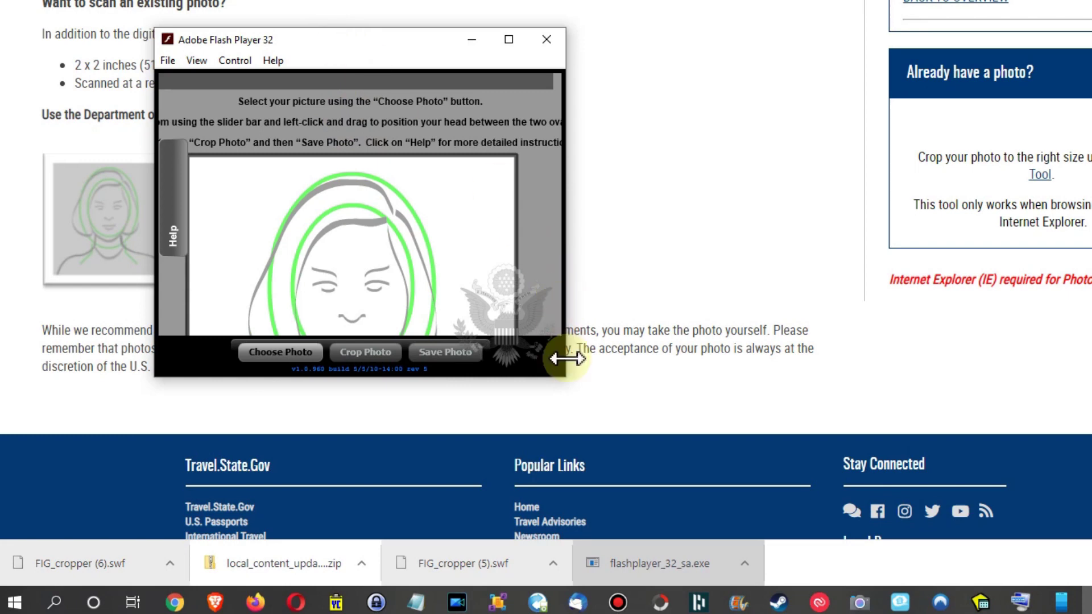
drag(565, 377, 786, 488)
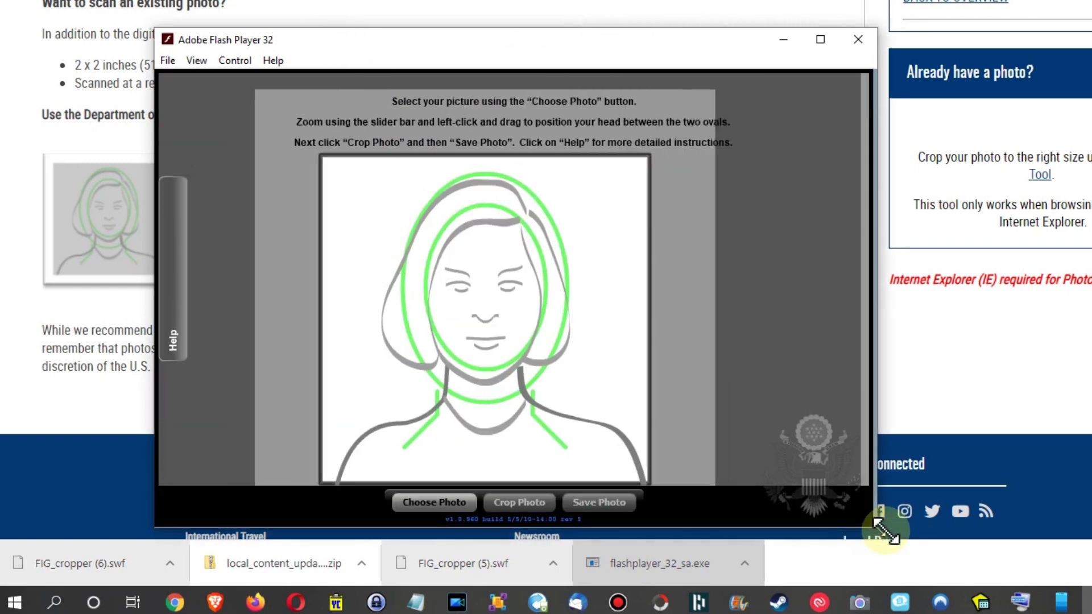
drag(883, 530, 969, 544)
drag(520, 37, 518, 3)
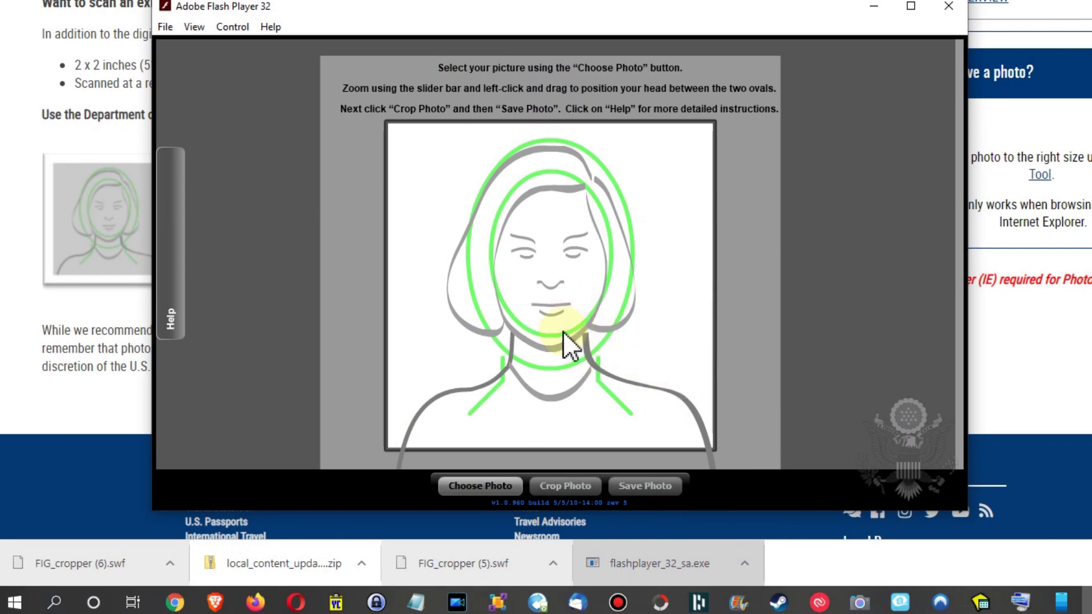
Look over the player's File menu commands and recent files, then dismiss it unchanged.
click(161, 26)
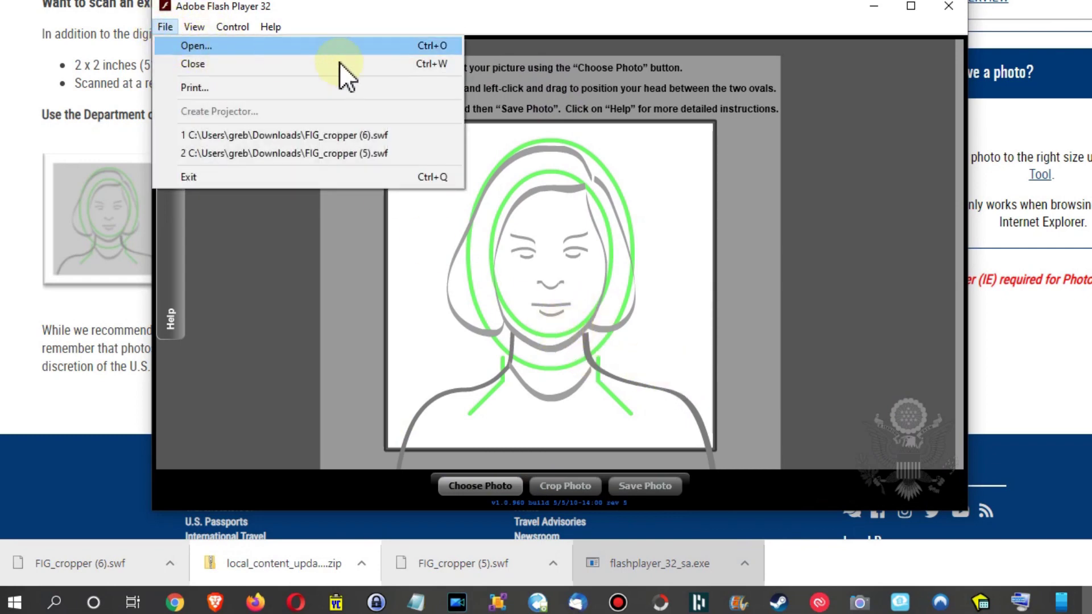
click(694, 10)
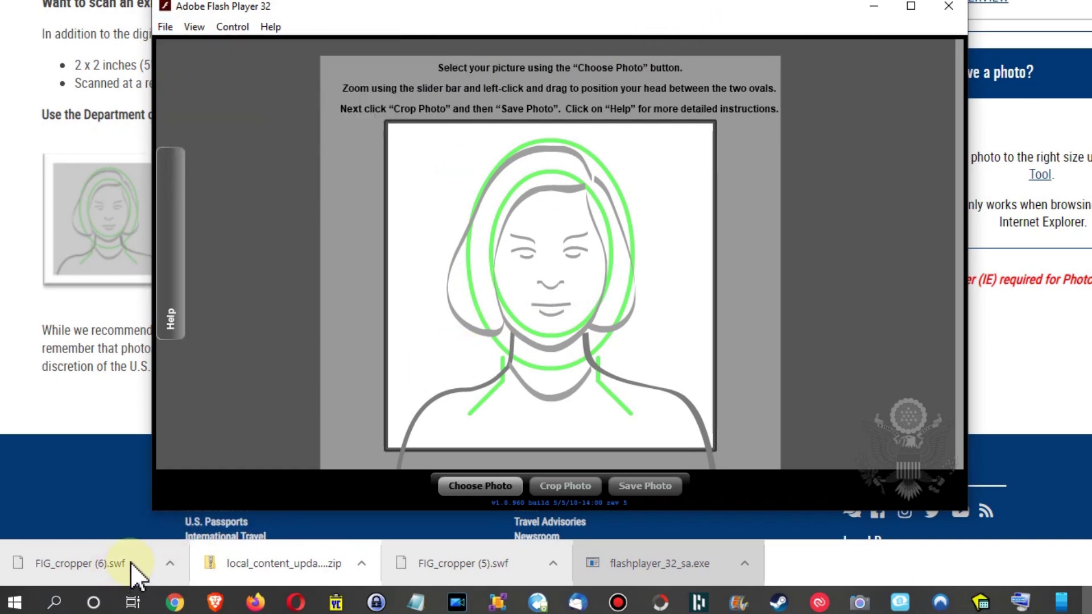
click(714, 13)
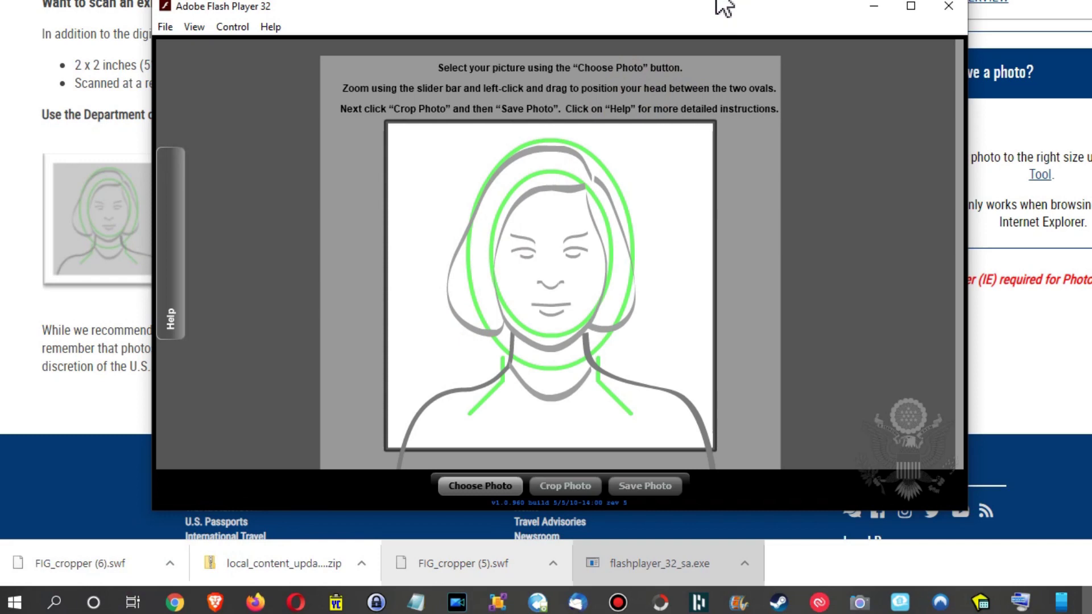
Select flashplayer_32_sa.exe in FlashPlayer, then open FIG_cropper (6).swf from the Downloads 'swf' search.
click(717, 6)
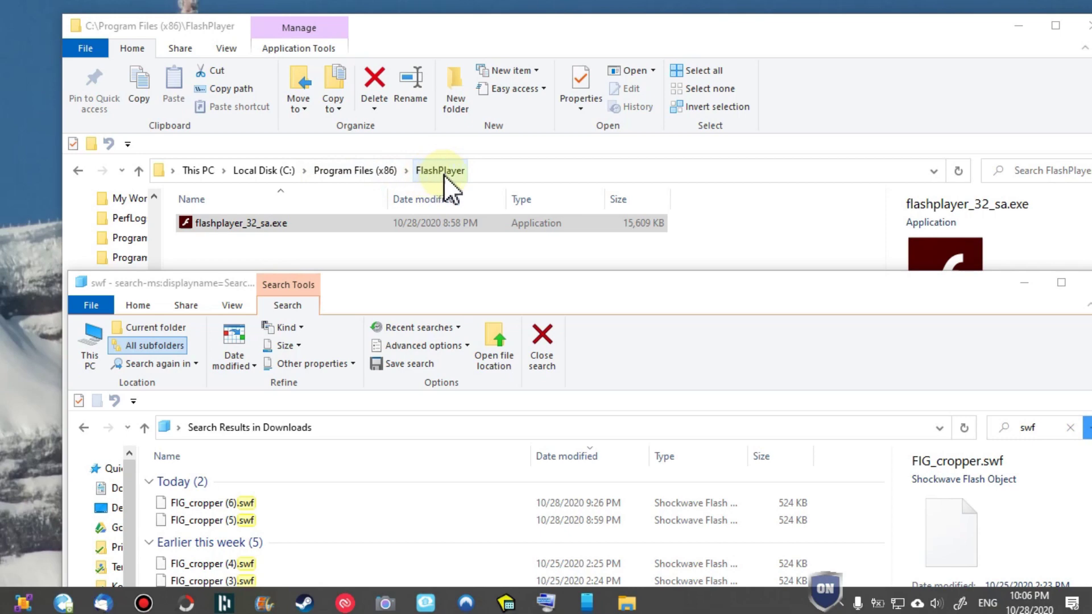
click(255, 223)
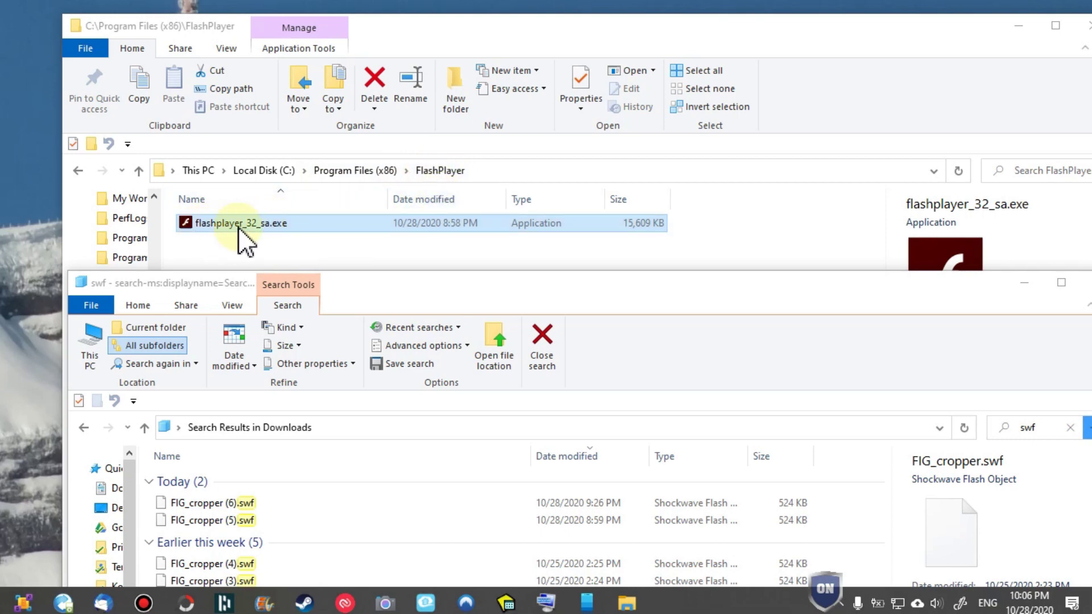
click(402, 285)
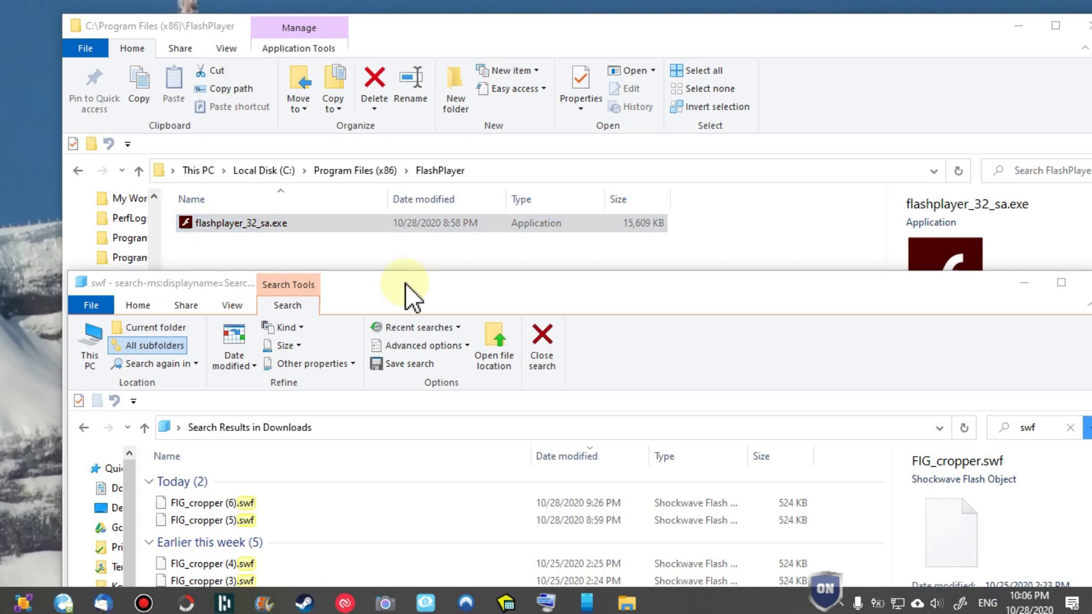
click(222, 505)
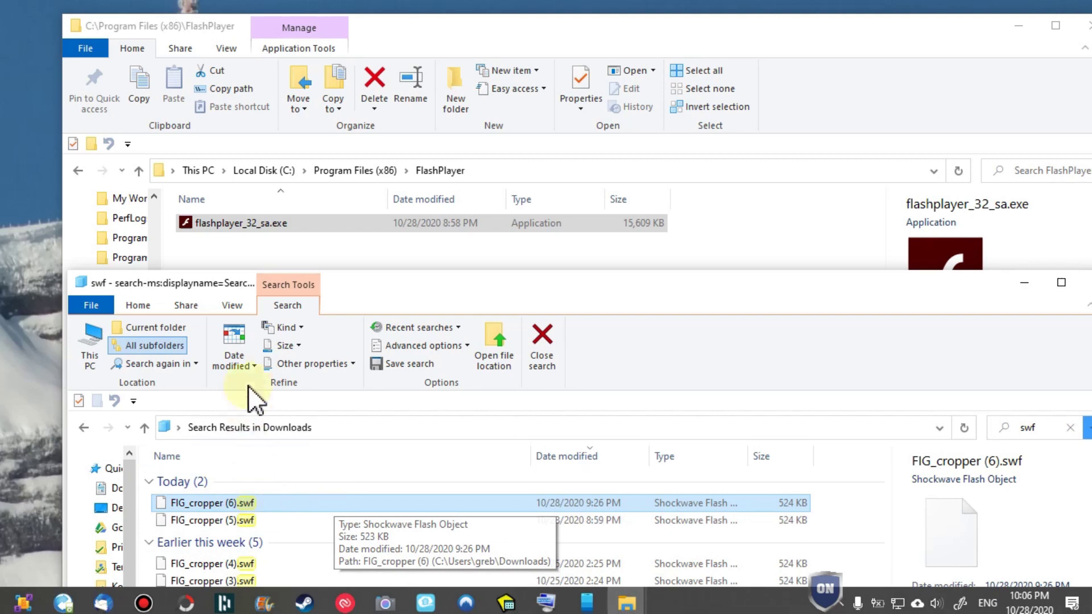
double_click(260, 504)
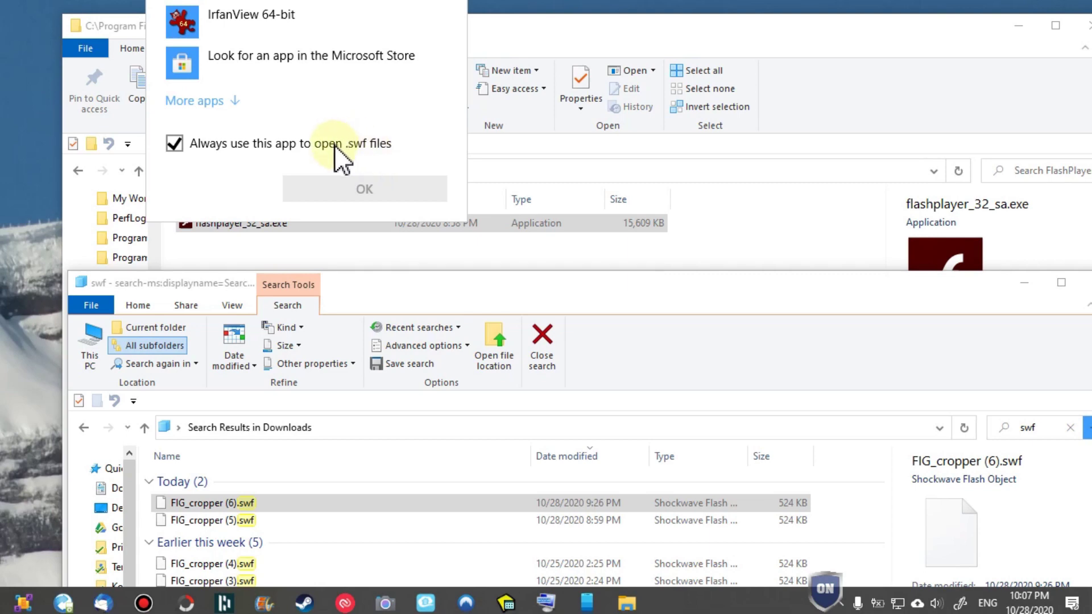
Choose C:\Program Files (x86)\FlashPlayer\flashplayer_32_sa.exe as the app that opens FIG_cropper (6).swf.
click(203, 101)
scroll(239, 216, down, 10)
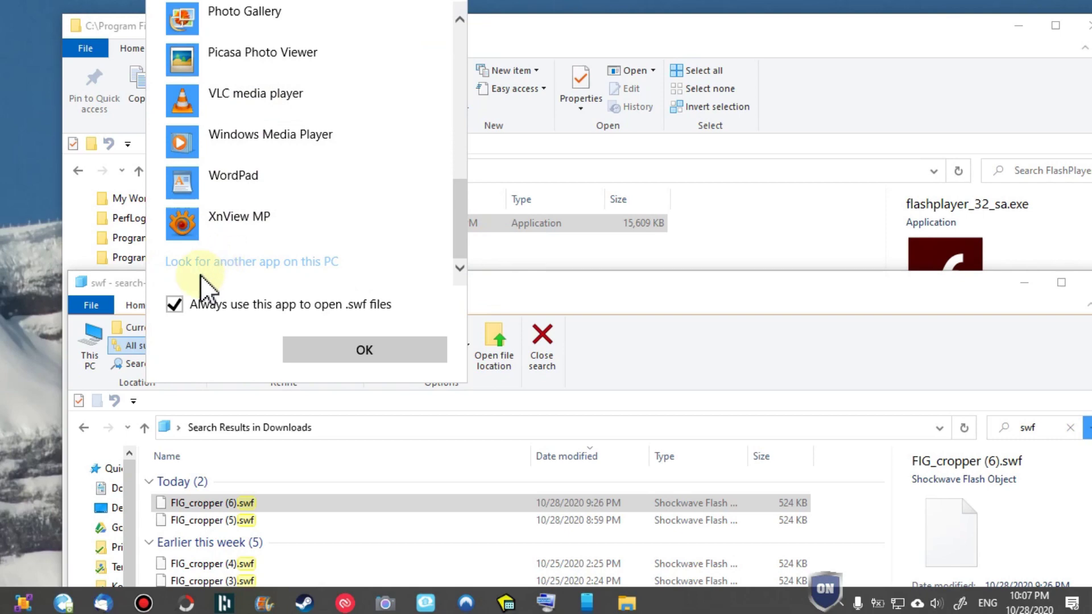
click(209, 261)
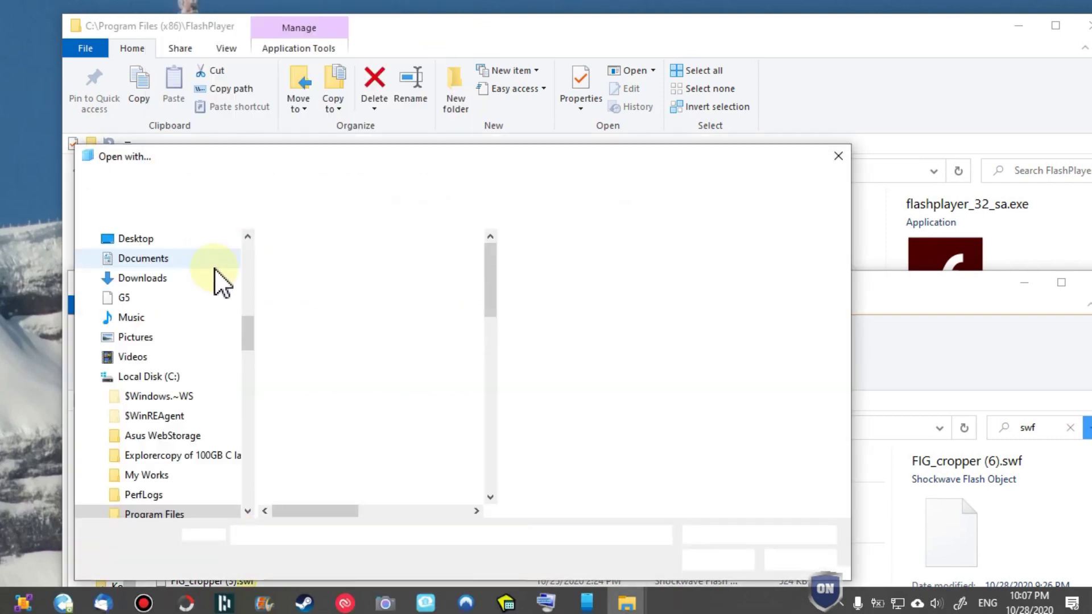
drag(257, 368, 145, 369)
click(124, 377)
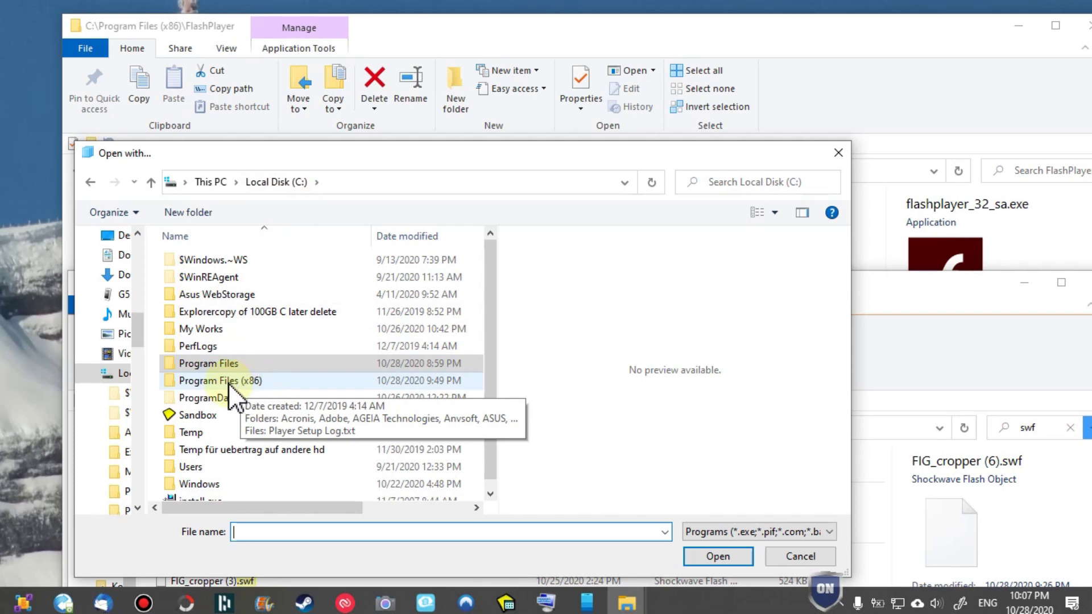
double_click(227, 381)
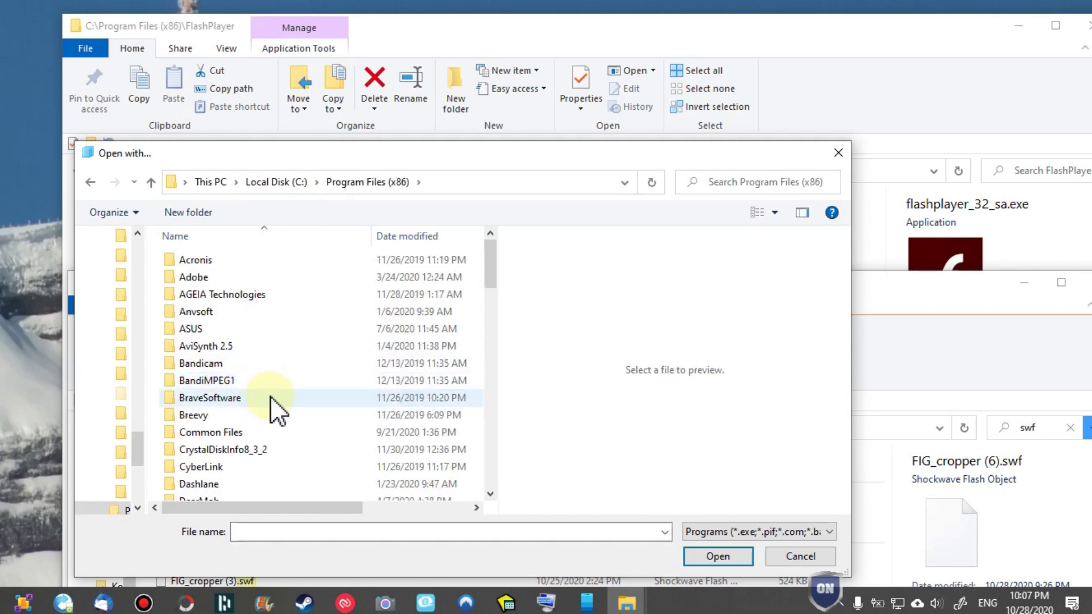
scroll(275, 391, down, 6)
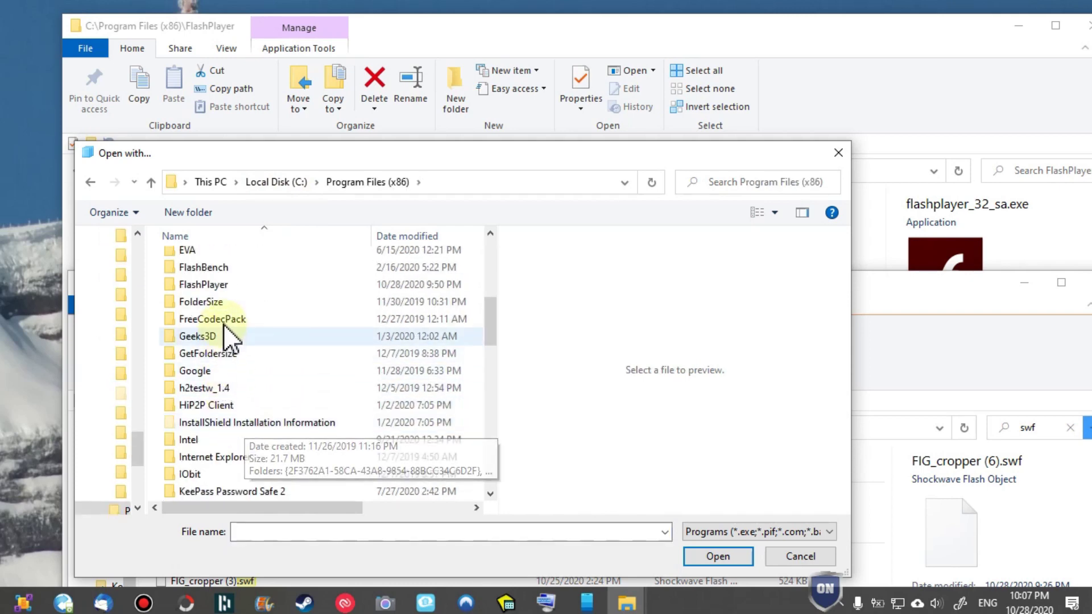
click(220, 285)
double_click(220, 286)
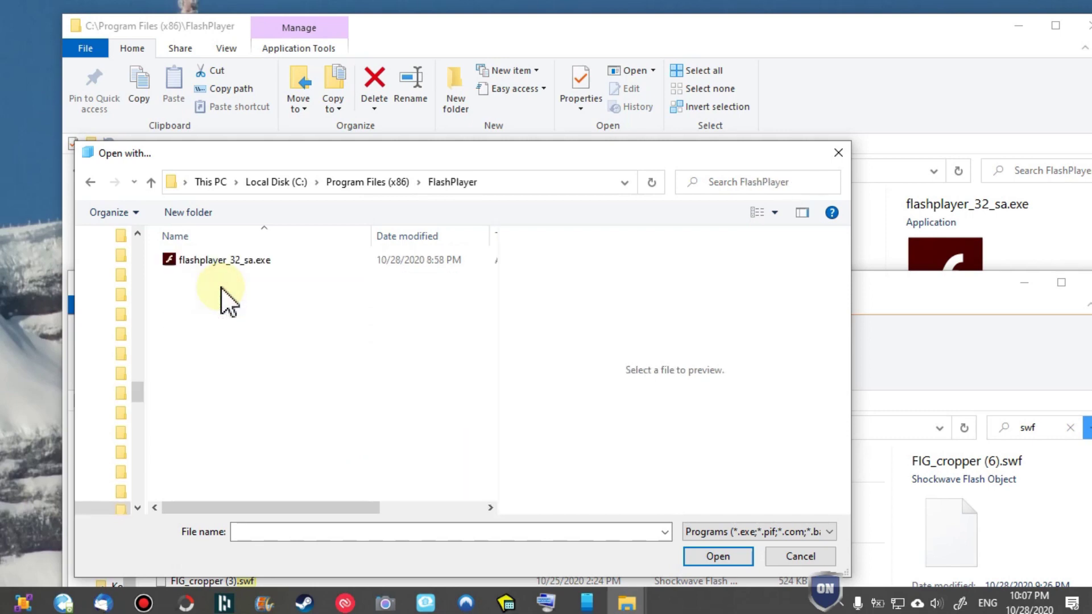
click(245, 262)
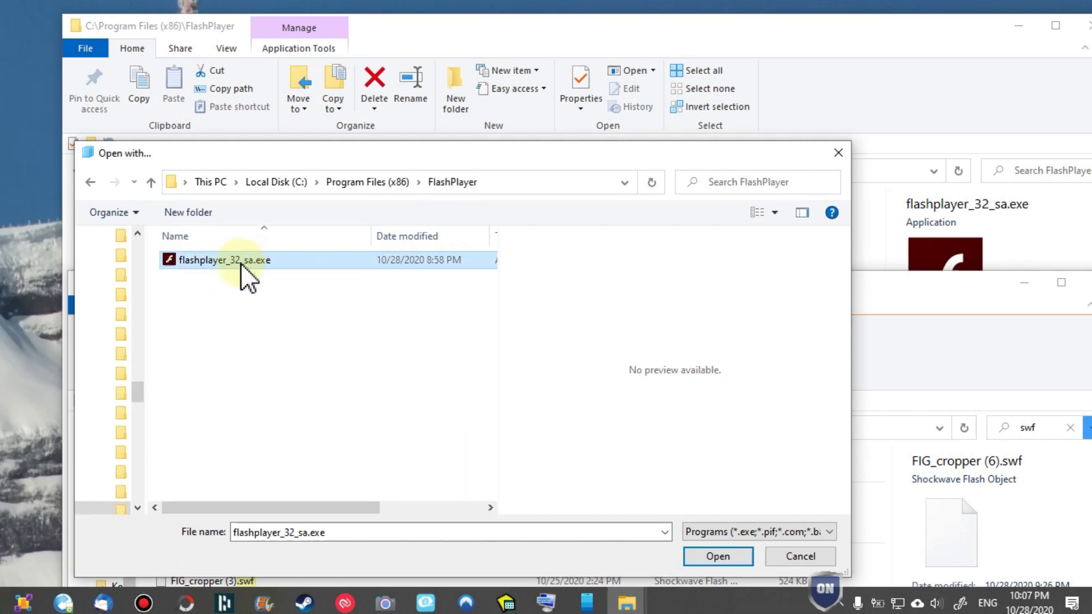
double_click(241, 262)
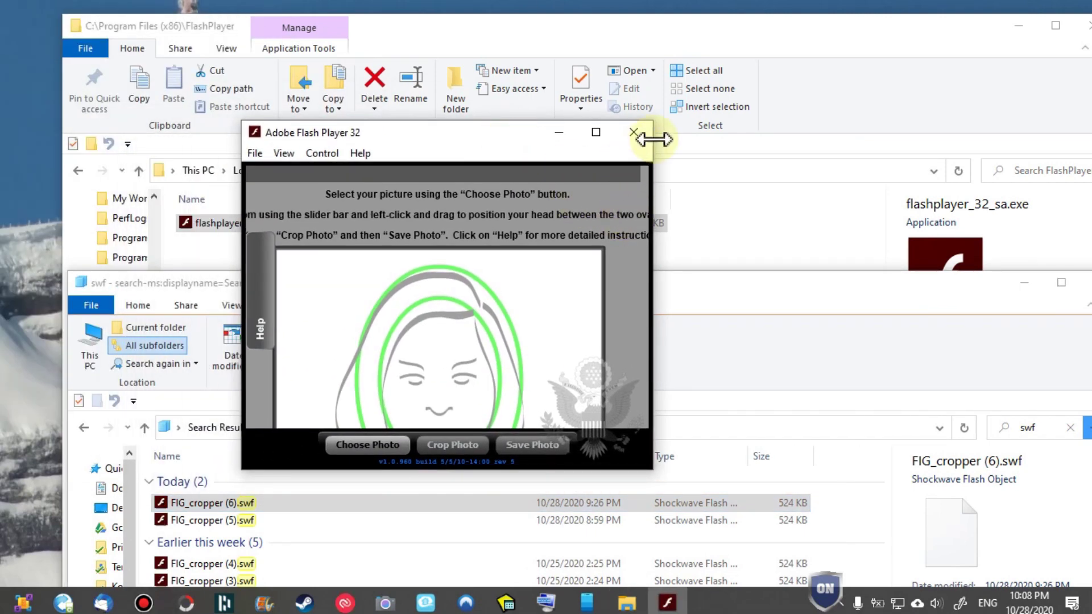
Close the player and open FIG_cropper (5).swf from the search results, moving its window aside.
click(650, 138)
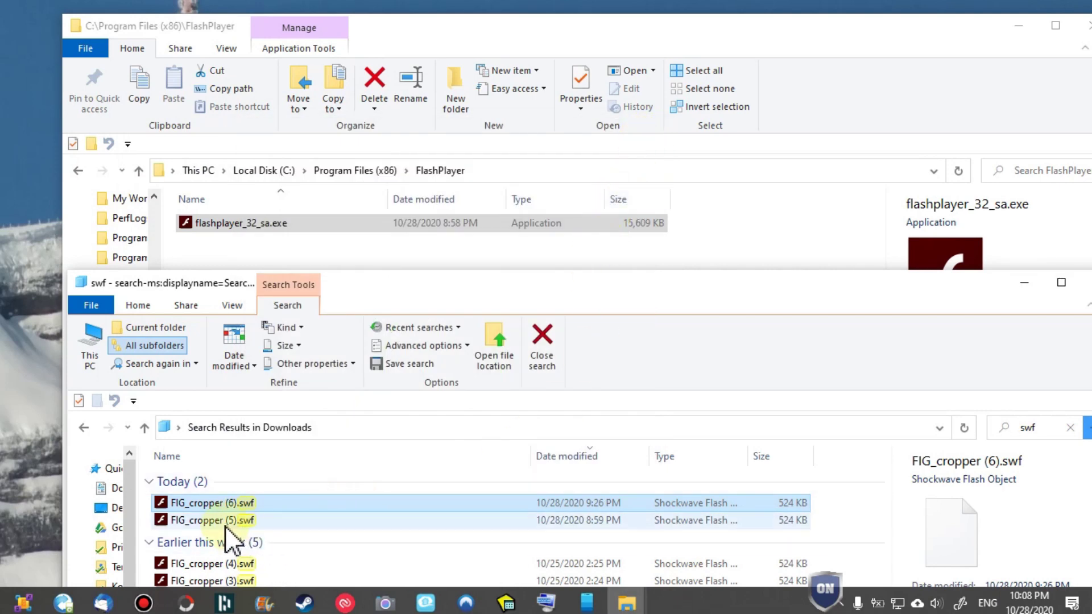
click(206, 525)
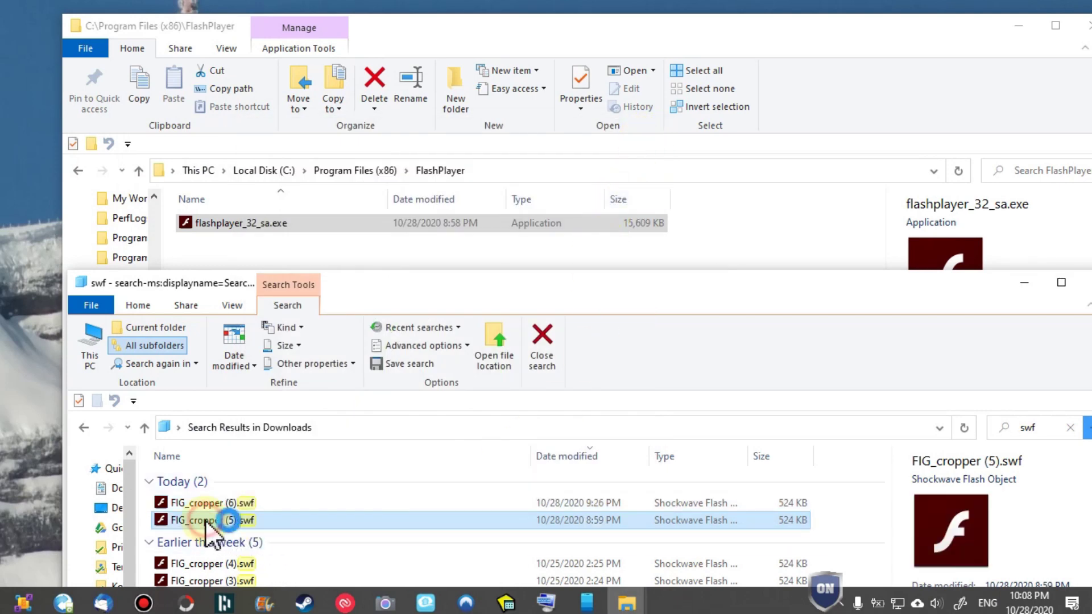
double_click(206, 524)
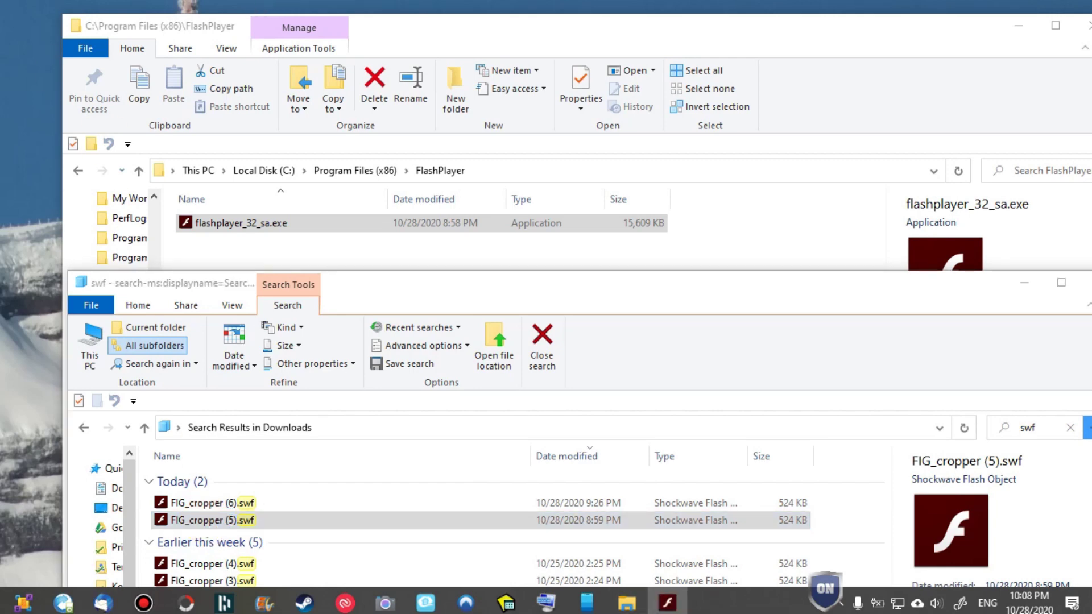
drag(415, 111, 512, 138)
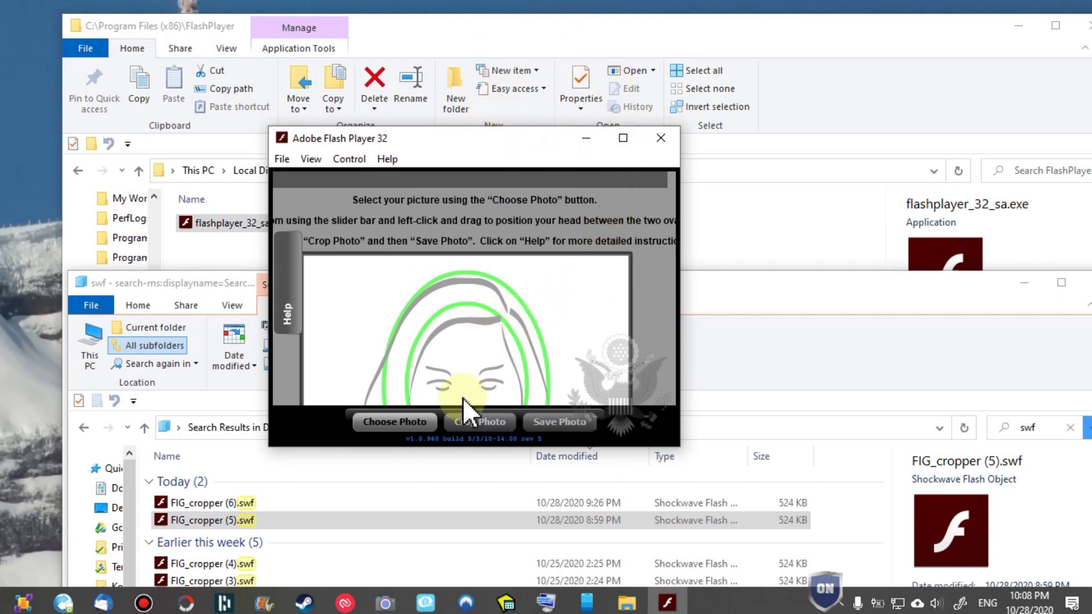
Close it, open FIG_cropper (4).swf and move its window aside, then switch to Chrome downloads.
click(667, 144)
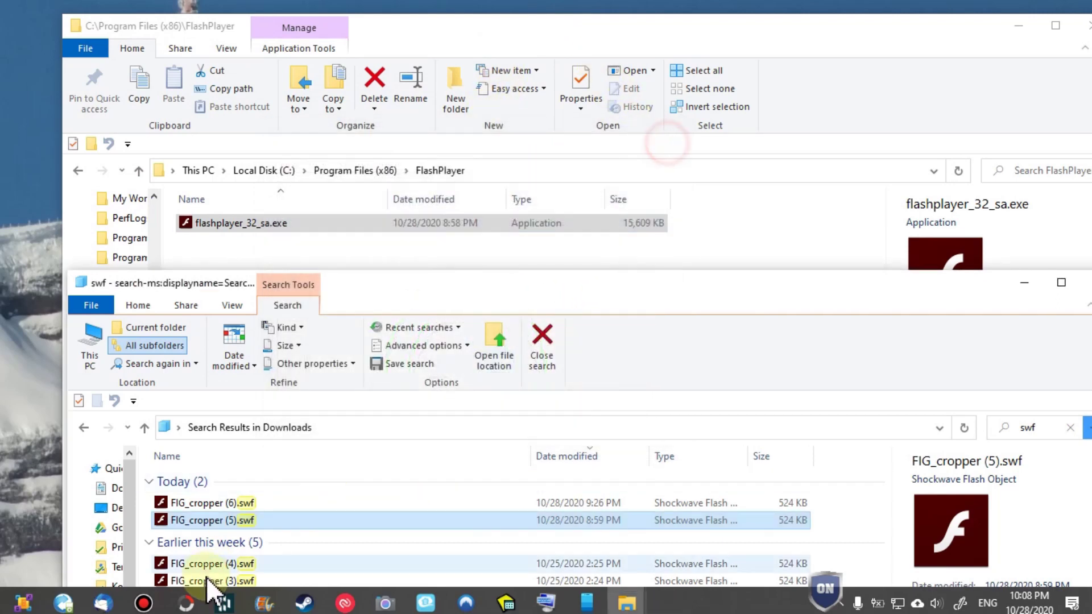
click(262, 563)
double_click(262, 563)
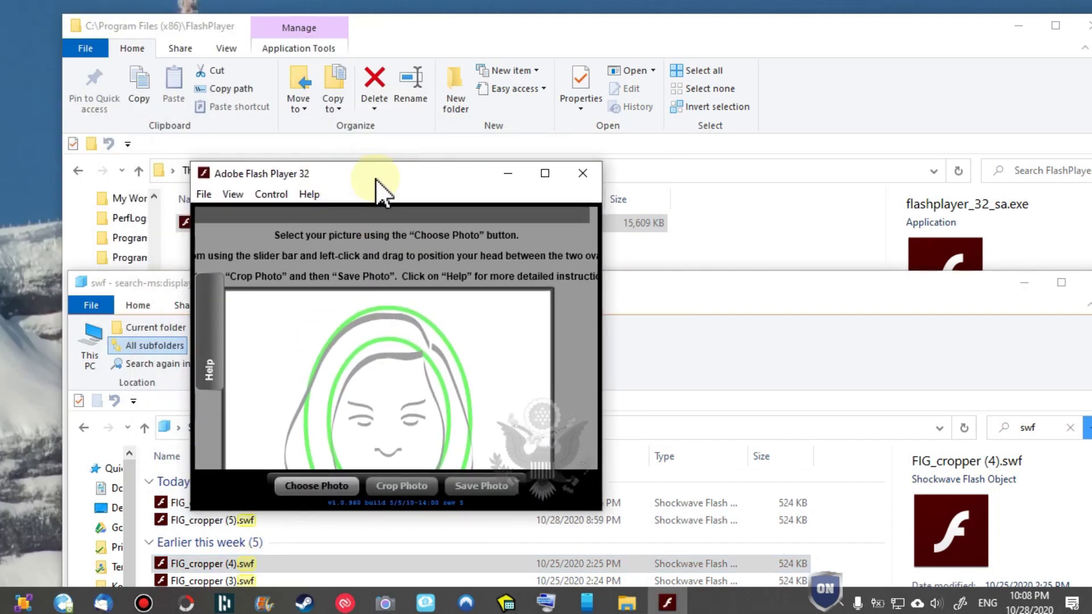
mouse_move(413, 179)
mouse_down()
mouse_move(463, 228)
mouse_move(496, 290)
mouse_up()
click(342, 222)
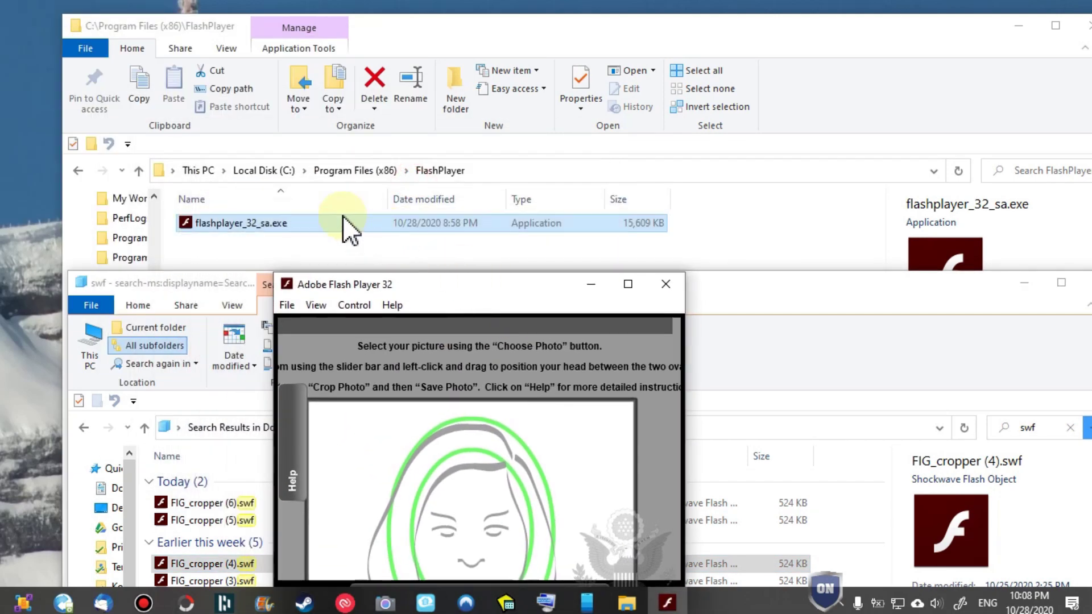
click(440, 171)
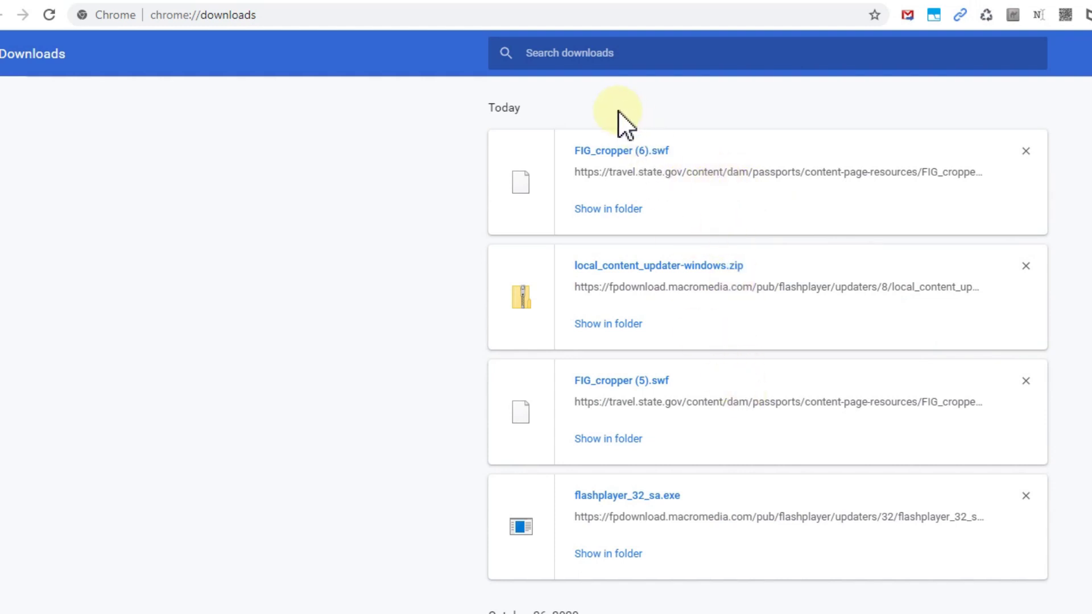
Open FIG_cropper (6).swf from chrome://downloads in Flash Player and drag the player to mid-screen.
double_click(603, 151)
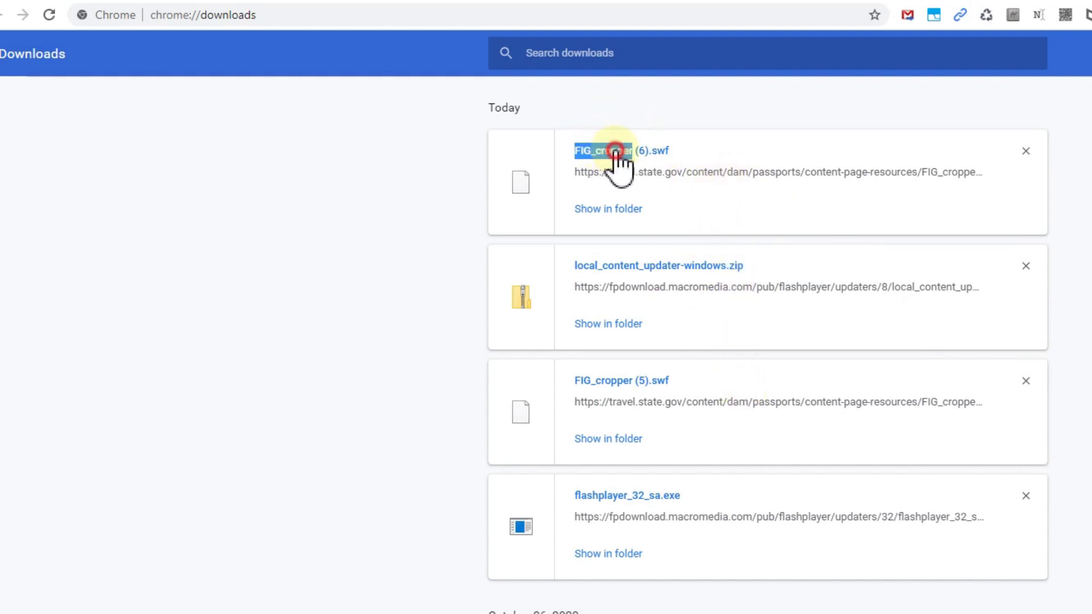
click(594, 151)
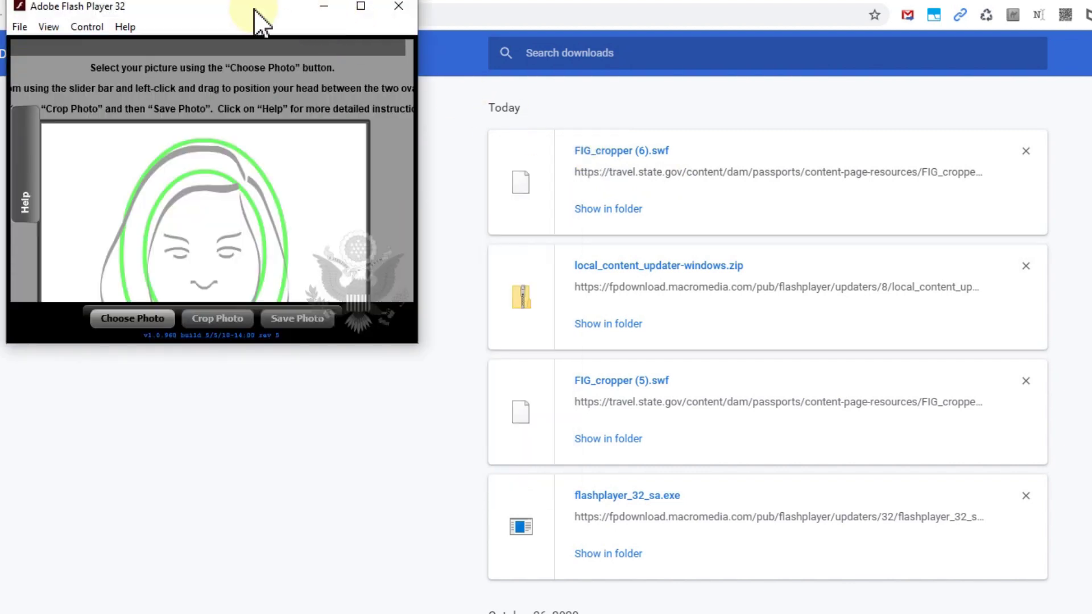
mouse_move(260, 14)
mouse_down()
mouse_move(450, 152)
mouse_move(523, 222)
mouse_up()
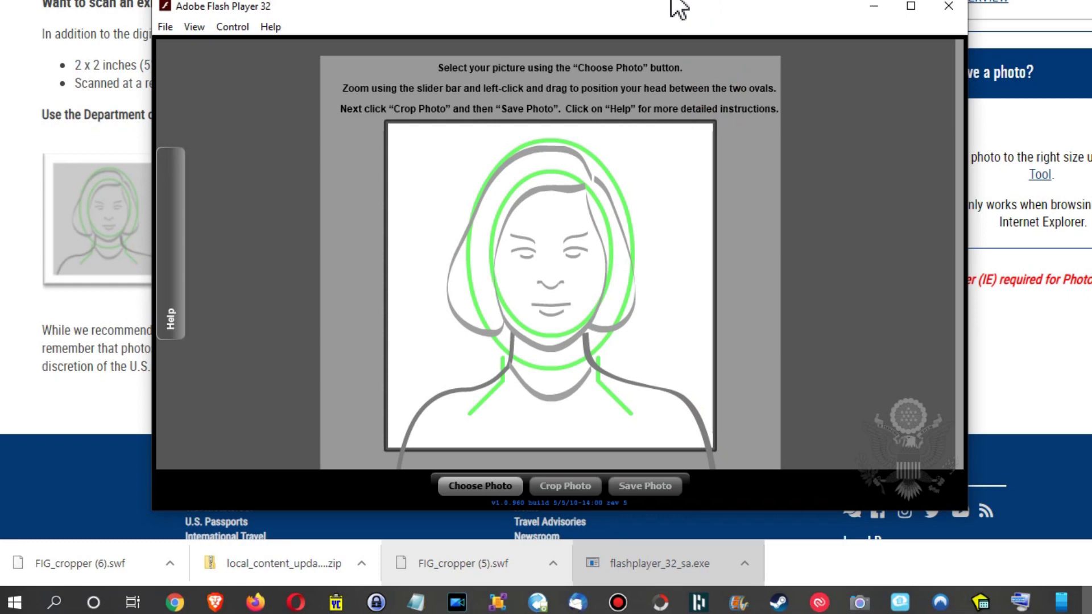
click(698, 121)
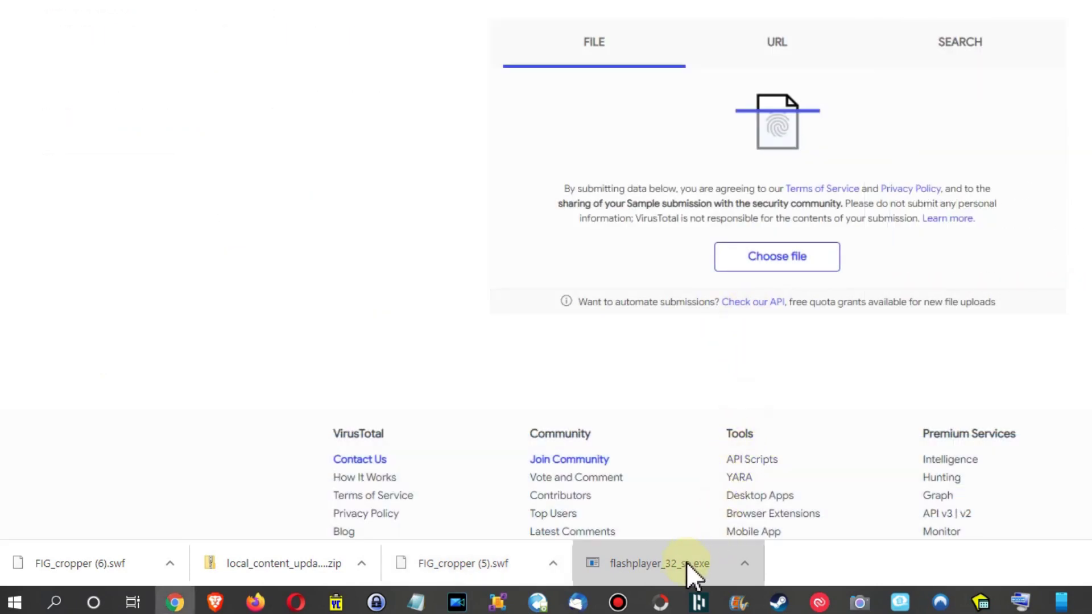
Drop flashplayer_32_sa.exe onto VirusTotal's File zone and review its 0/70 detection results.
mouse_move(677, 562)
mouse_down()
mouse_move(872, 145)
mouse_move(824, 167)
mouse_up()
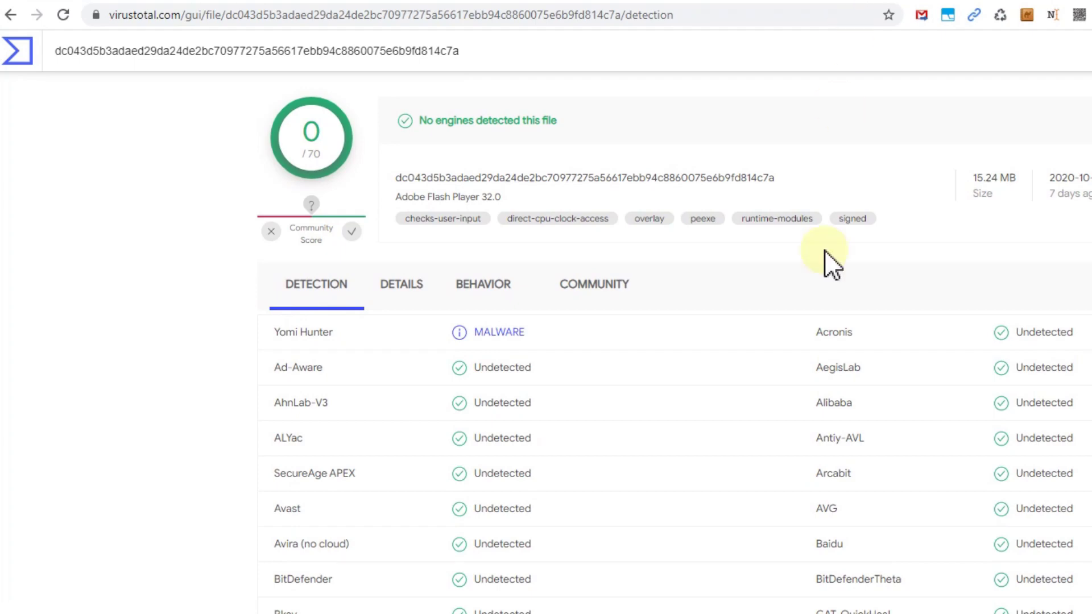
scroll(800, 385, down, 3)
scroll(802, 385, up, 3)
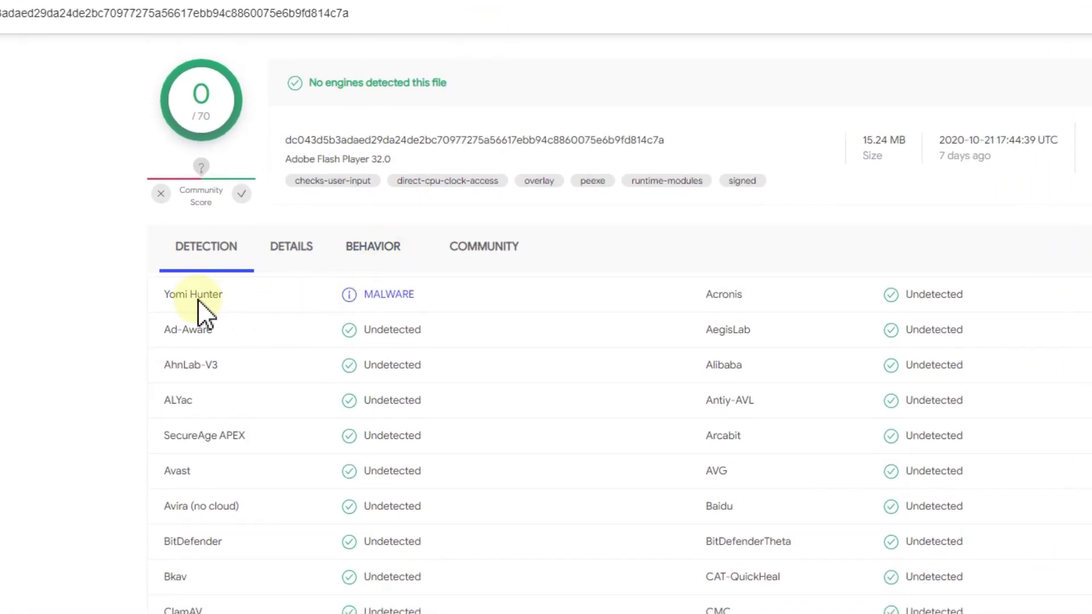
mouse_move(178, 298)
scroll(668, 364, down, 15)
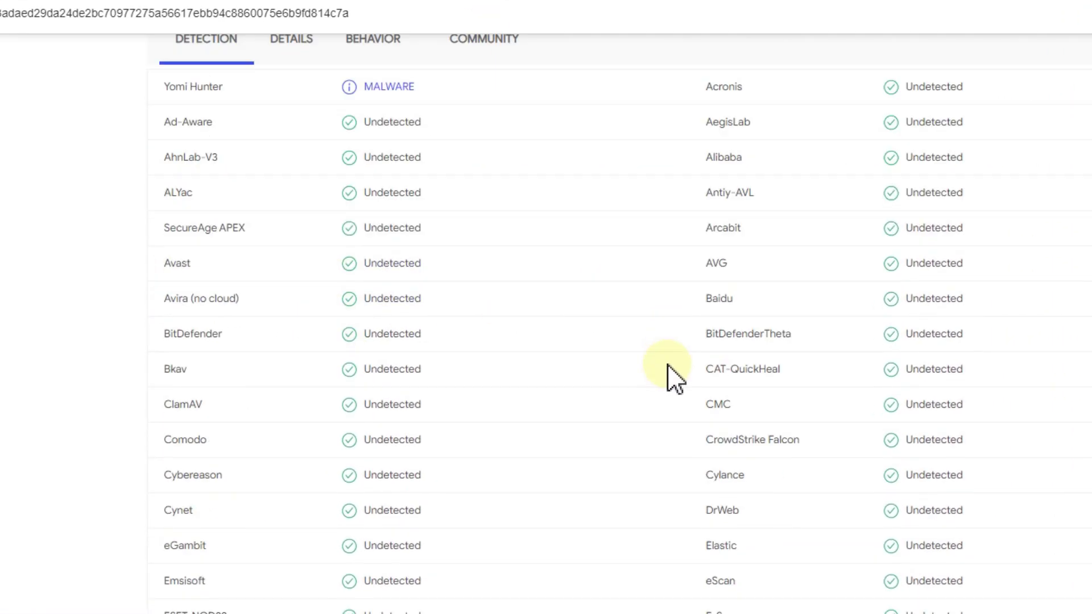
scroll(663, 350, up, 6)
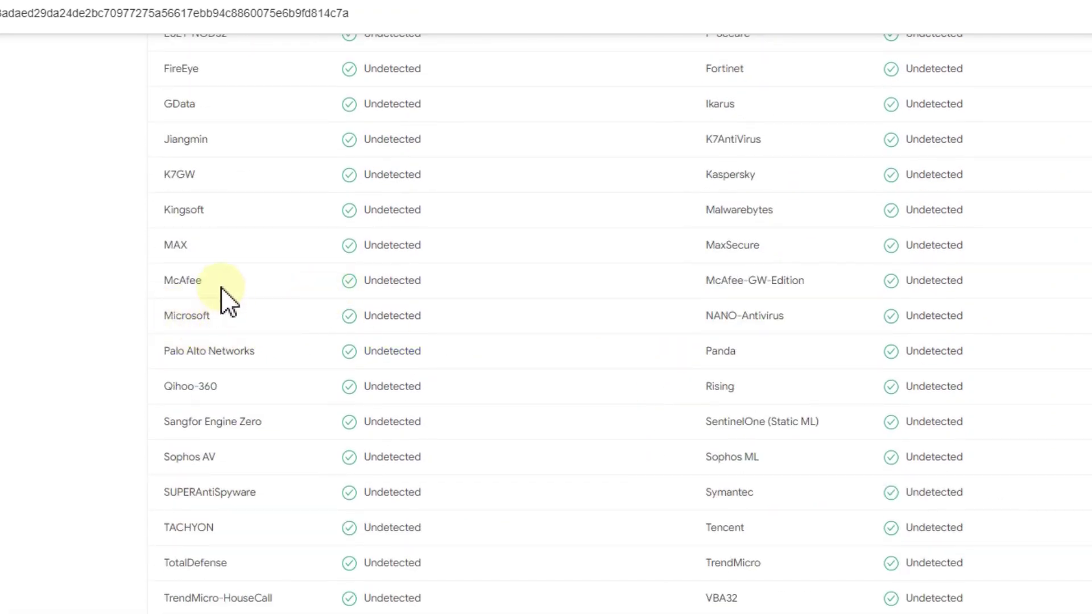
scroll(554, 332, up, 14)
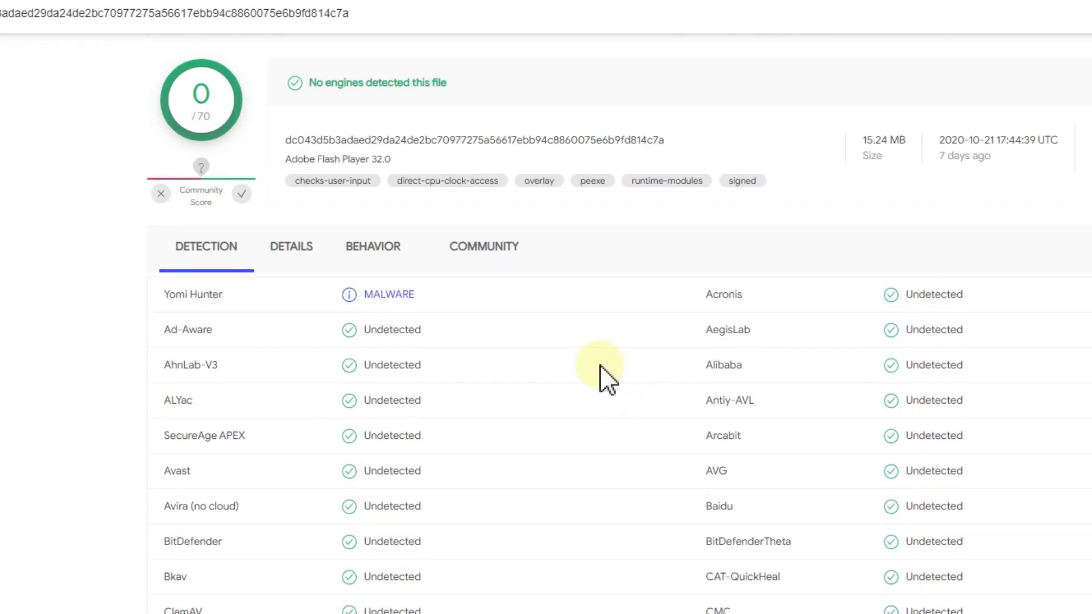
mouse_move(348, 295)
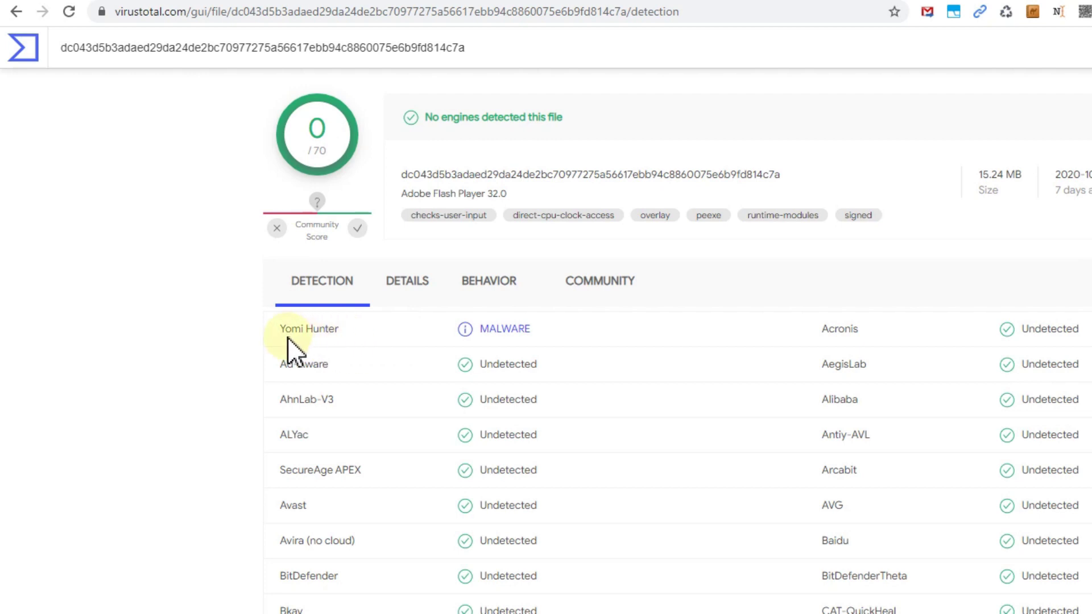
mouse_move(484, 330)
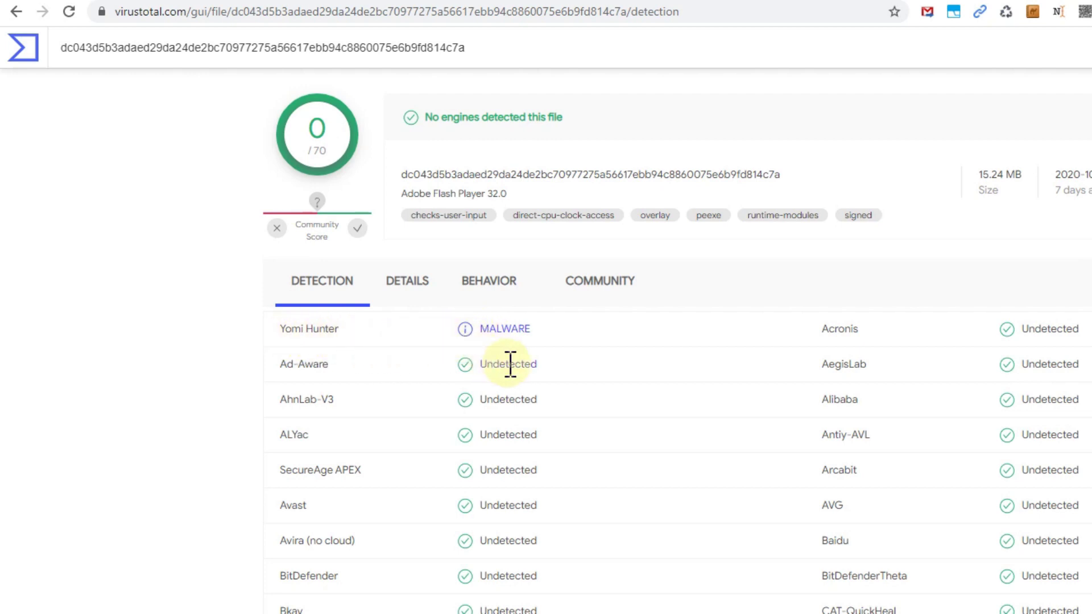
scroll(576, 403, down, 10)
scroll(576, 403, down, 8)
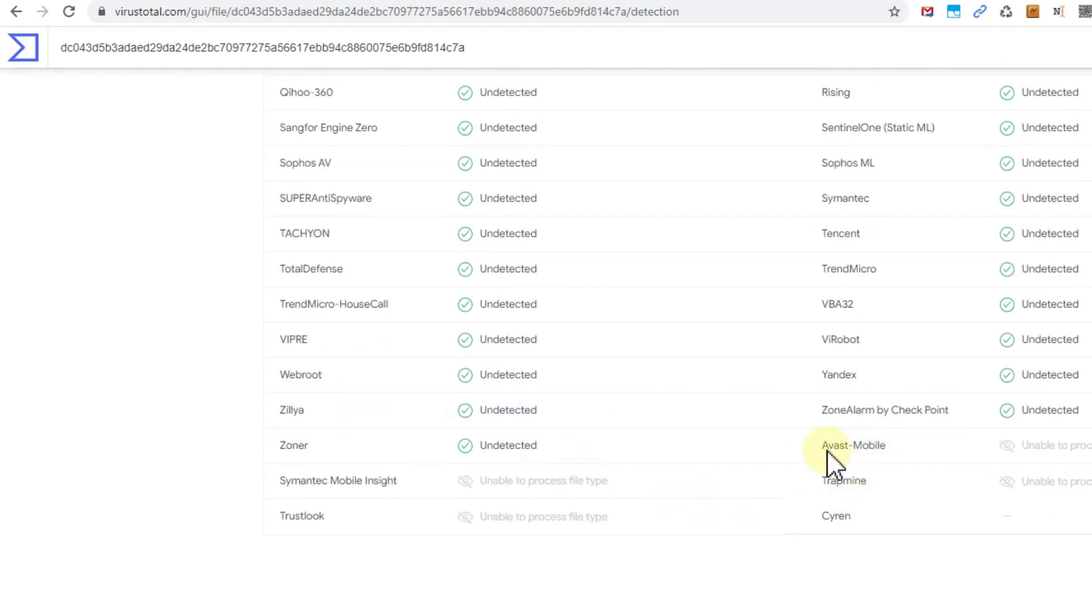
scroll(892, 370, up, 3)
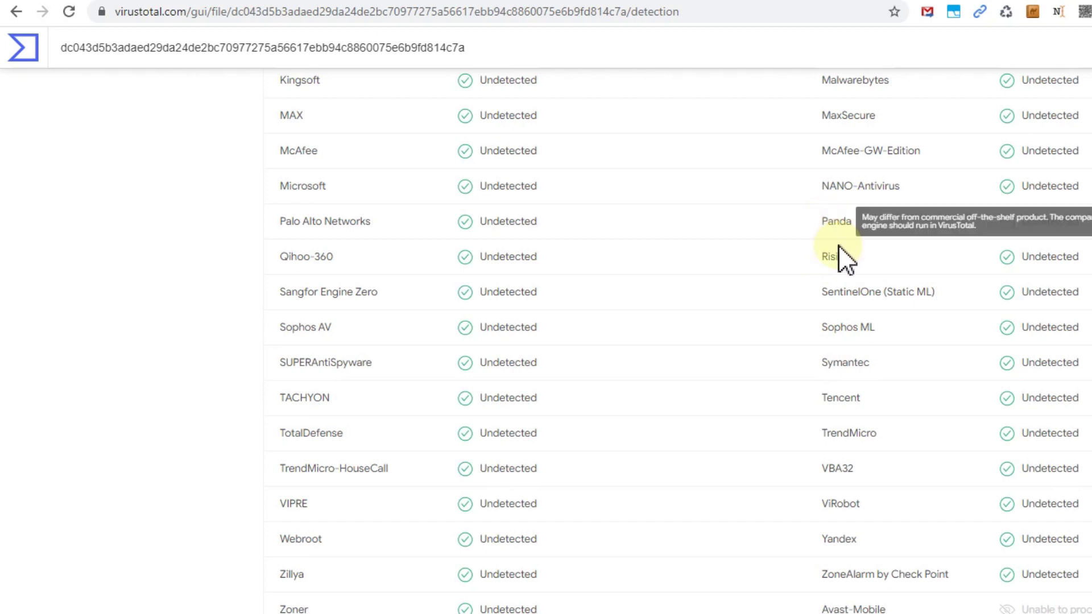
scroll(843, 278, up, 1)
scroll(843, 279, up, 5)
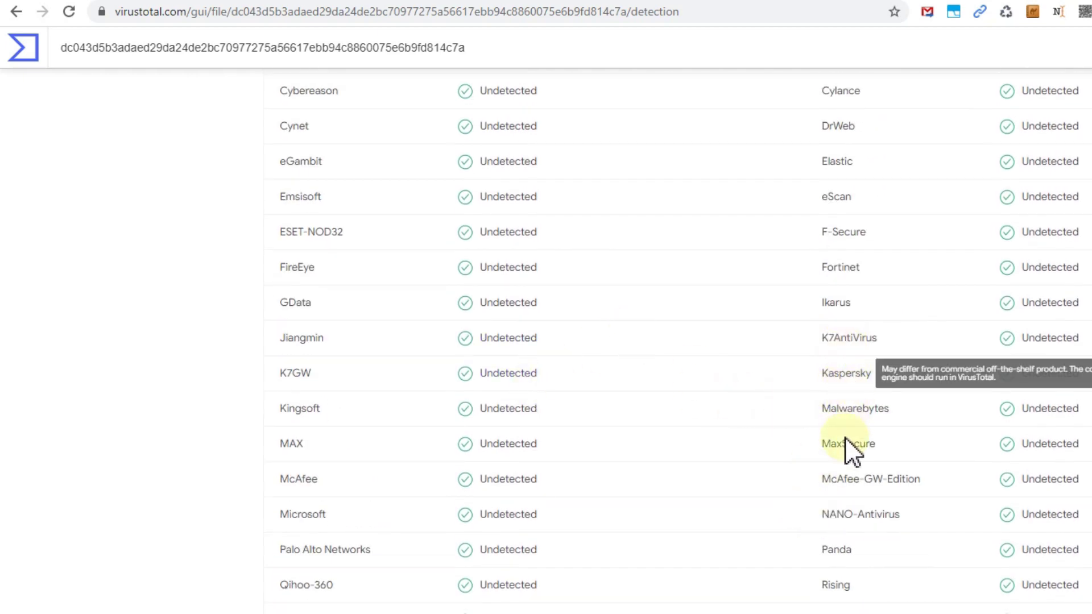
scroll(845, 438, up, 3)
scroll(848, 472, up, 8)
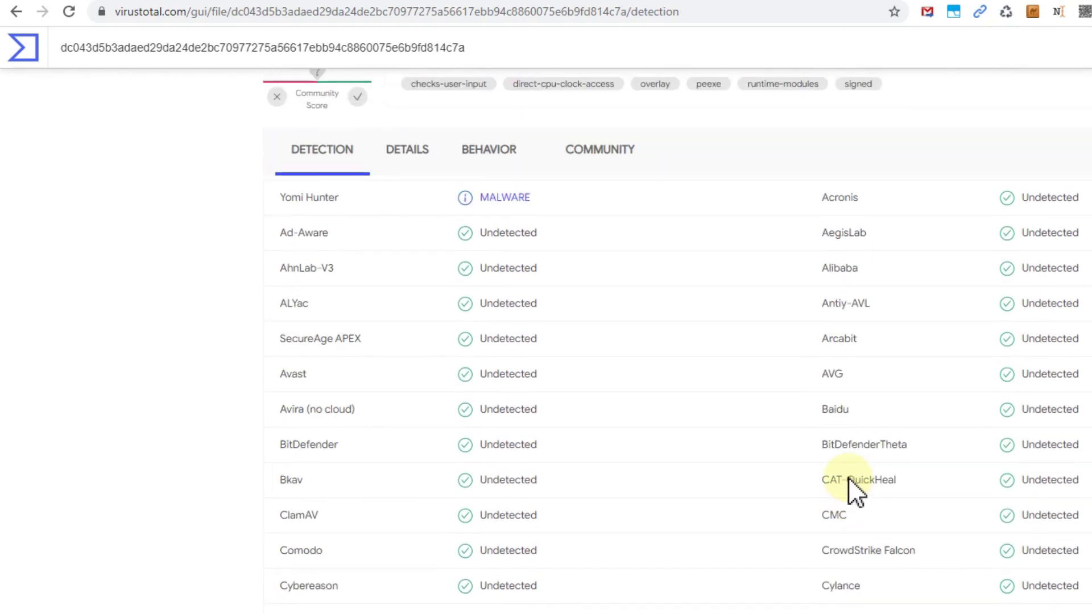